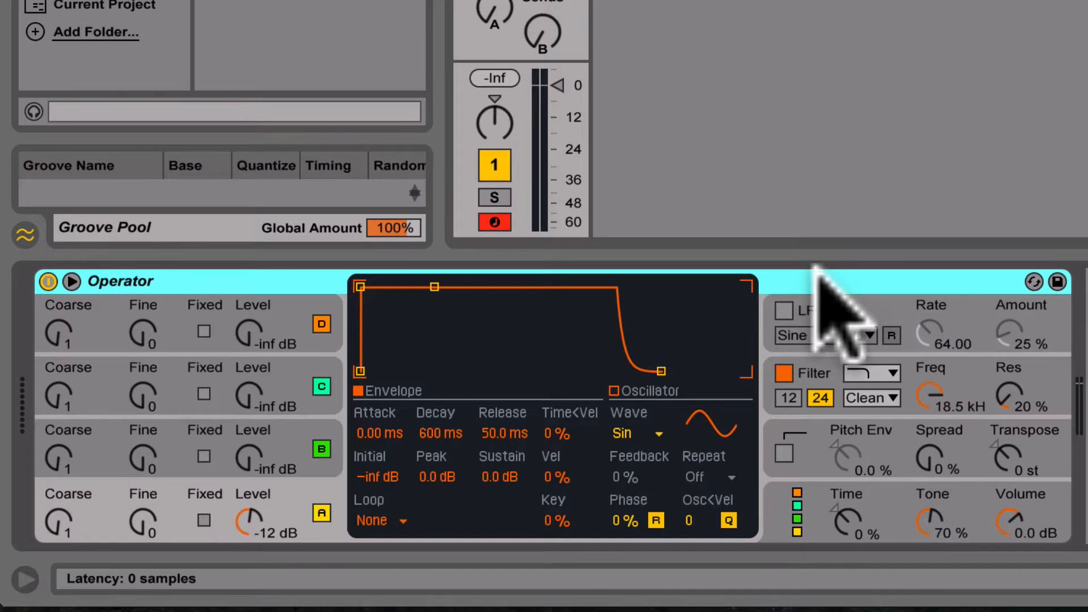
- Examine Operator's global algorithm settings and the envelope settings of oscillators A, B, C and D in turn
left_click(897, 499)
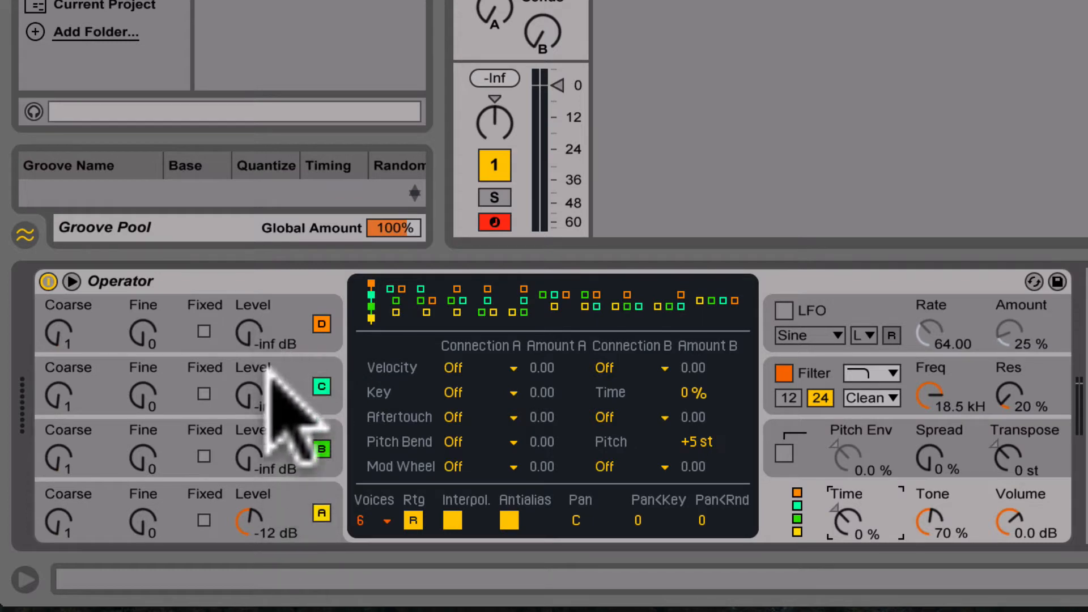
left_click(296, 486)
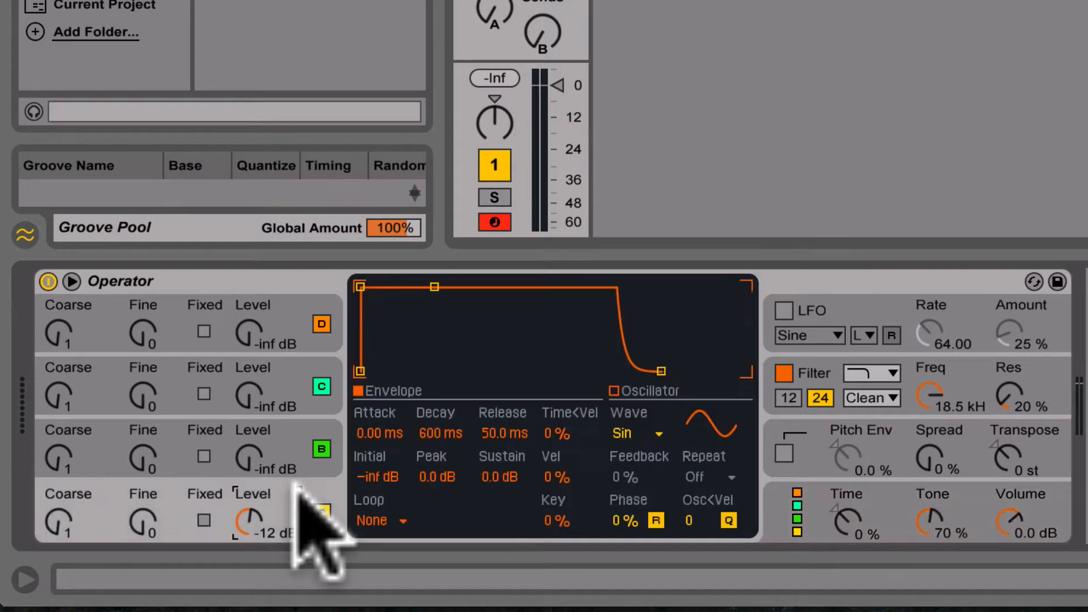
left_click(294, 431)
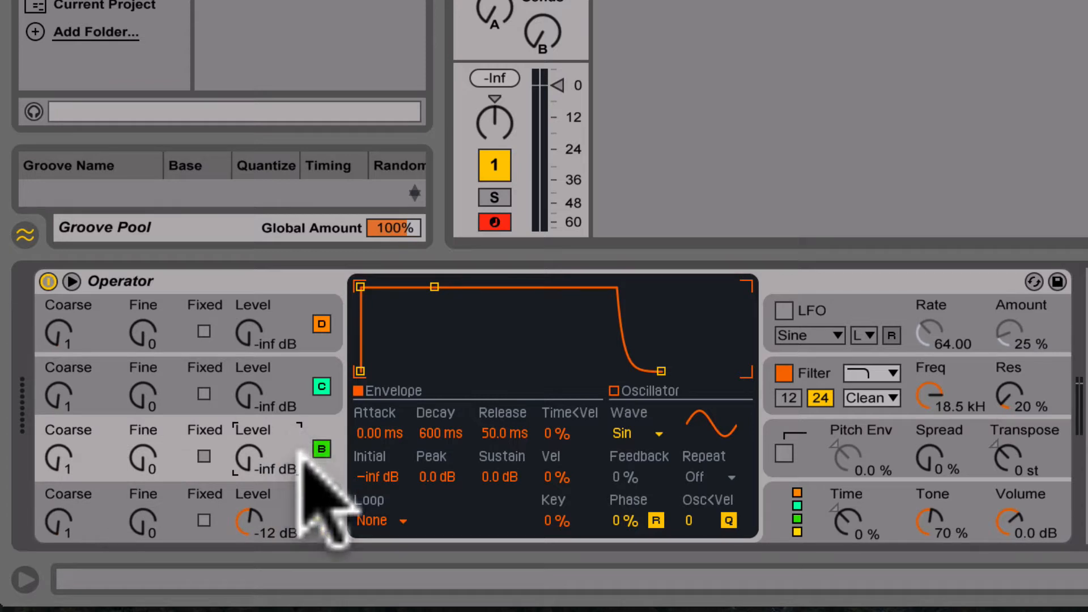
left_click(288, 375)
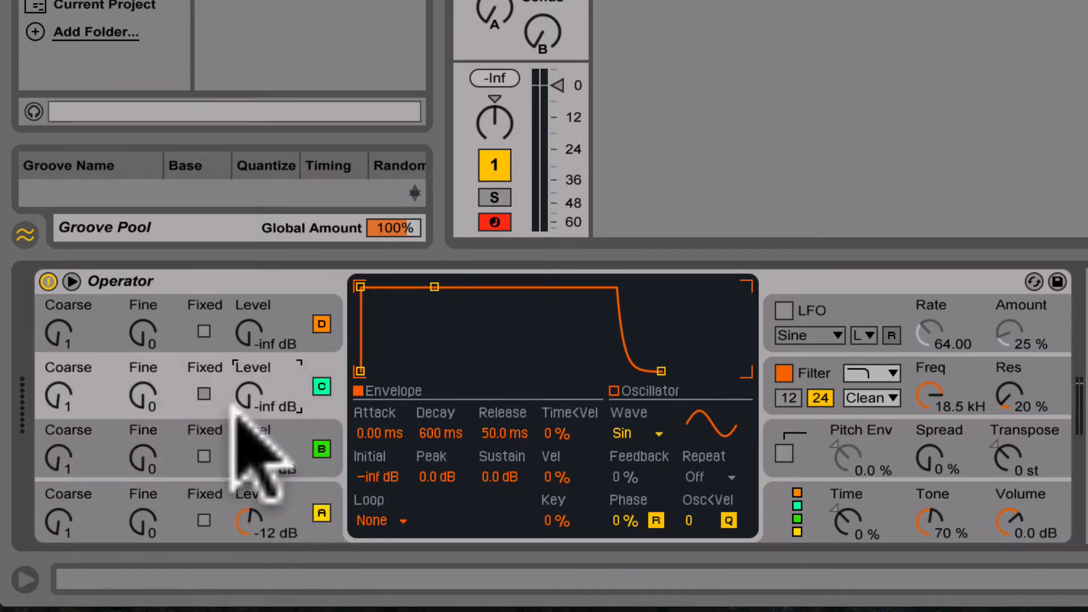
left_click(288, 295)
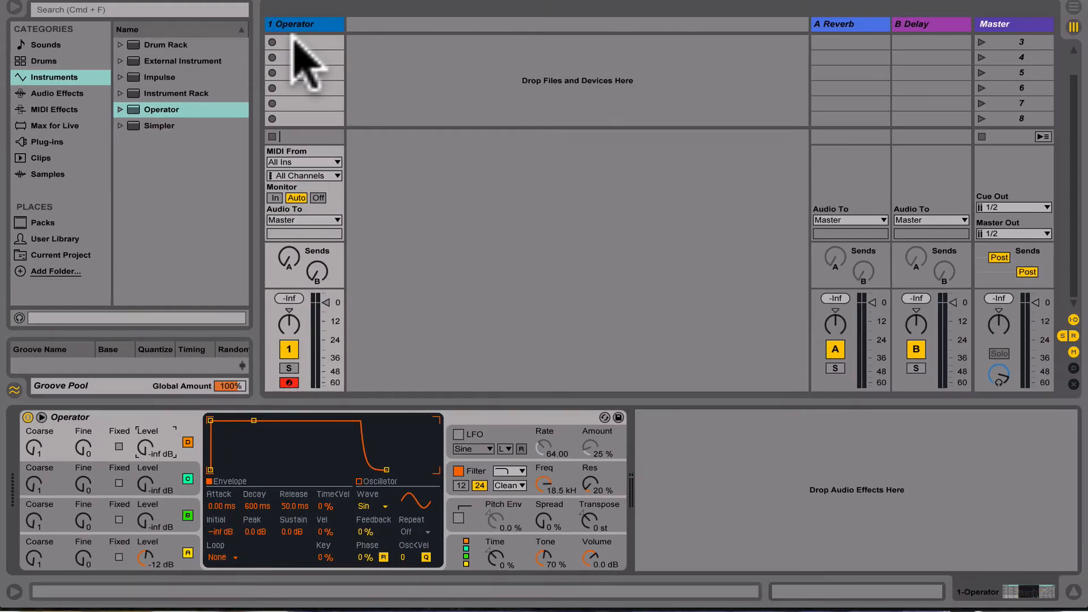
- Create a MIDI clip on the Operator track and draw C3 notes in it, the first stretching from the start to 1.3
left_click(294, 41)
double_click(293, 42)
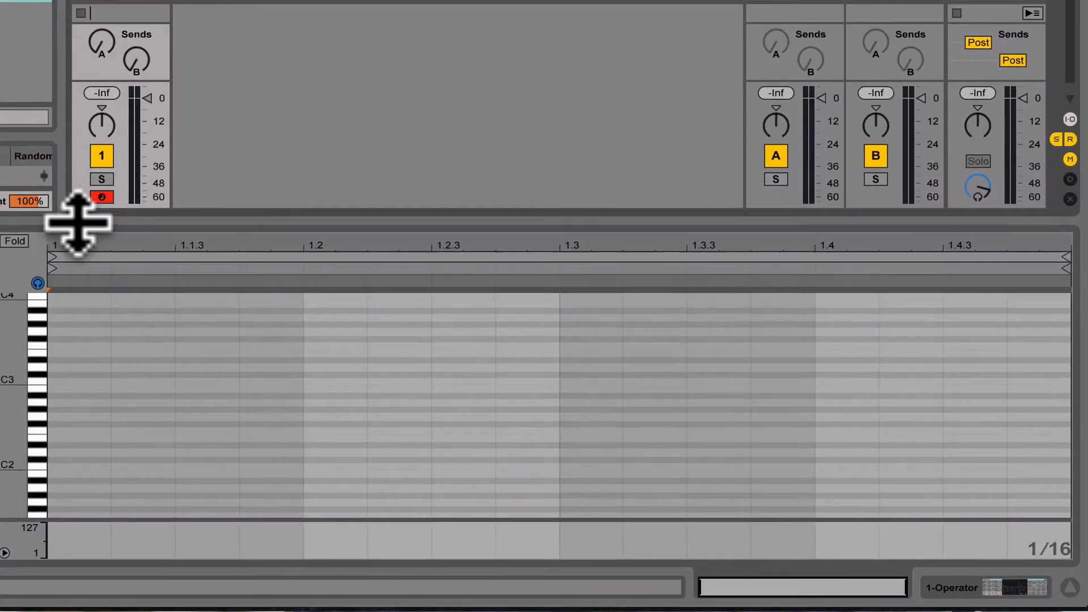
left_click_drag(23, 391, 37, 383)
double_click(68, 377)
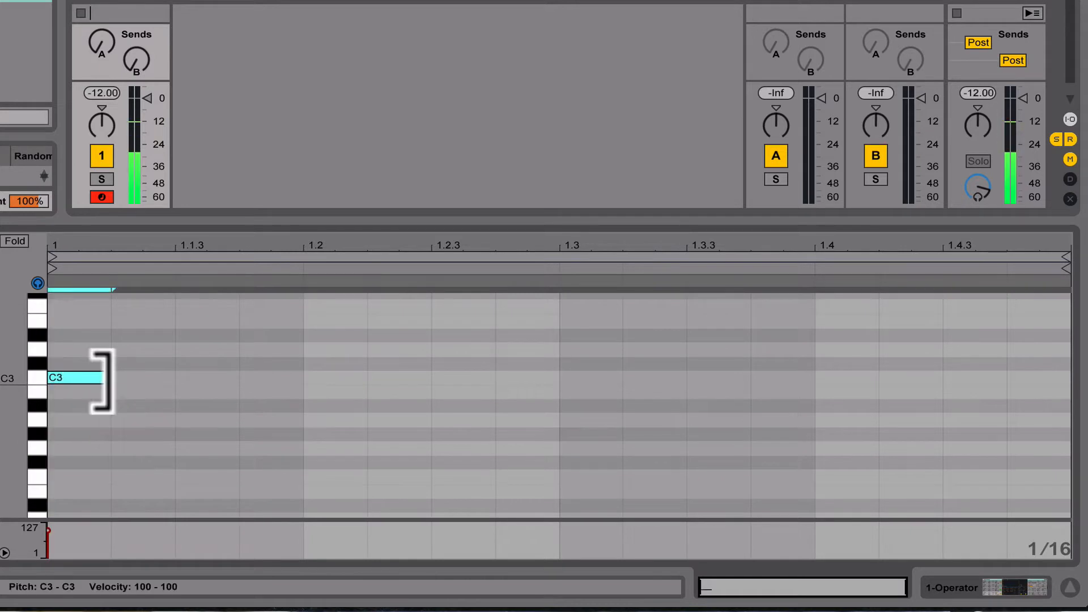
left_click_drag(112, 378, 561, 375)
double_click(578, 377)
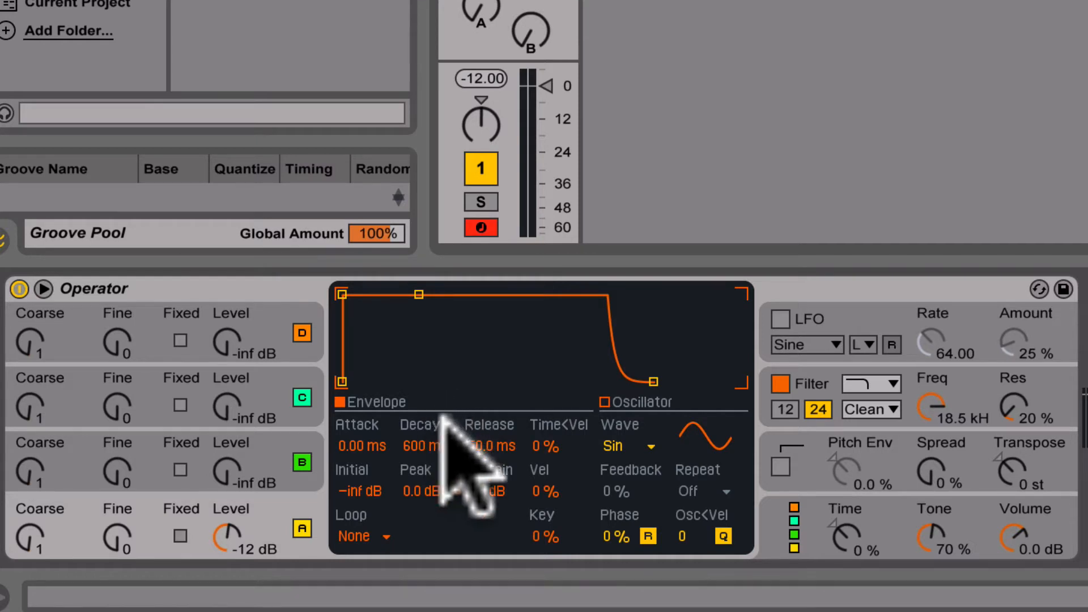
- Set oscillator A's envelope Sustain to -inf dB and its Decay to 3.83 s
left_click_drag(487, 491, 487, 573)
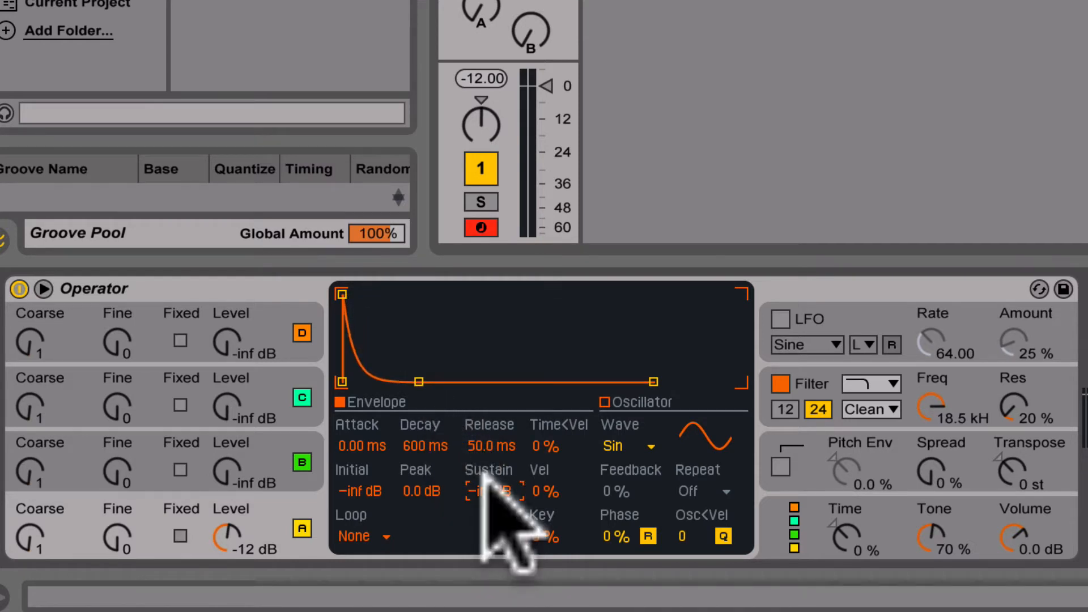
left_click_drag(422, 446, 422, 397)
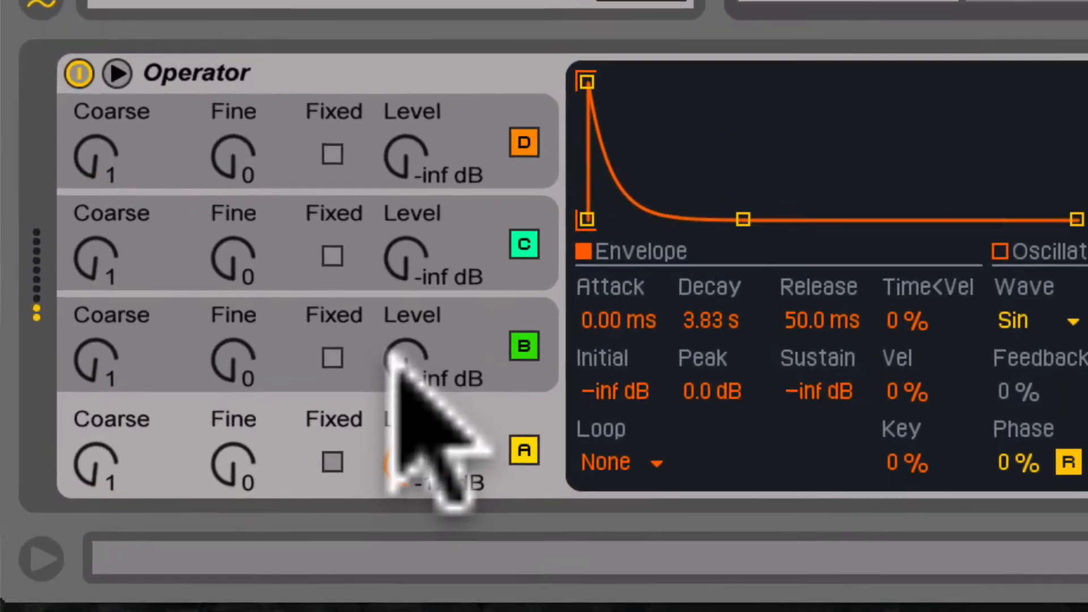
- Raise the levels of oscillators B, C and D to 0.0 dB and set oscillator D's Fine tuning to 135
left_click_drag(391, 354, 419, 311)
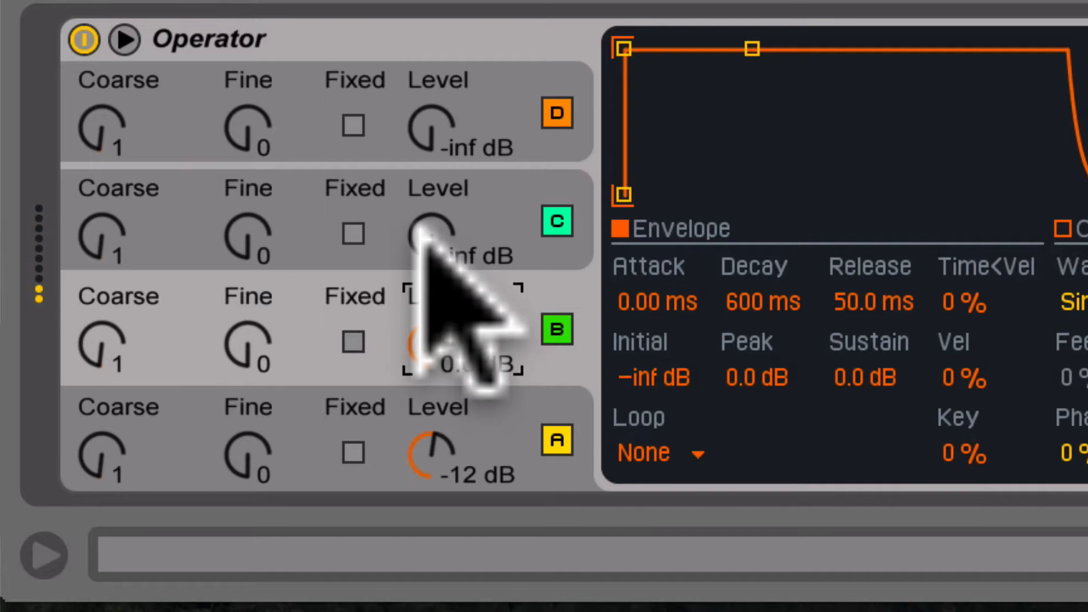
left_click_drag(422, 236, 416, 117)
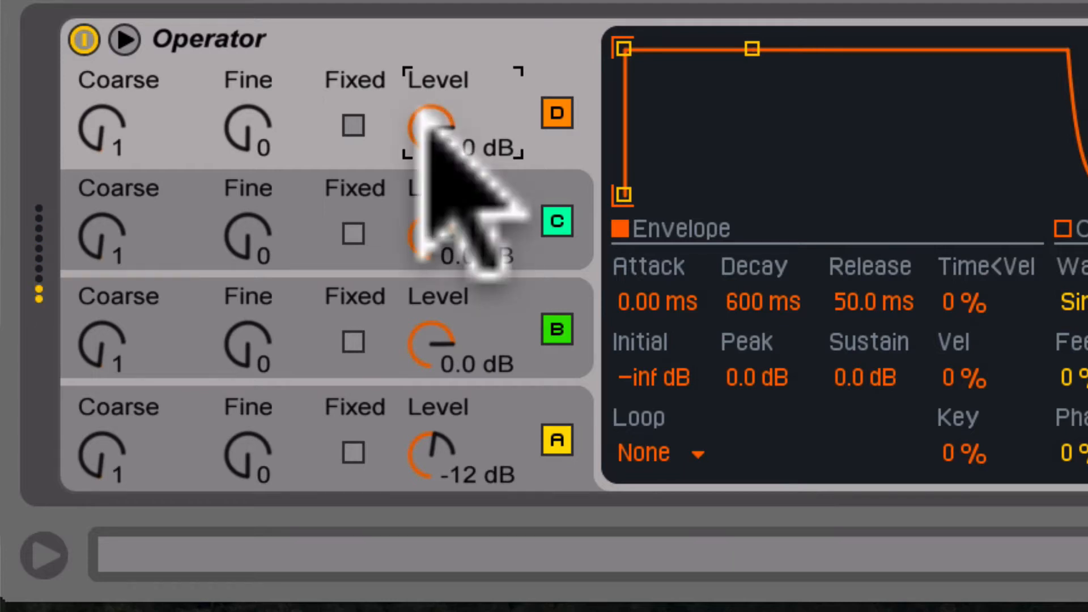
left_click(249, 115)
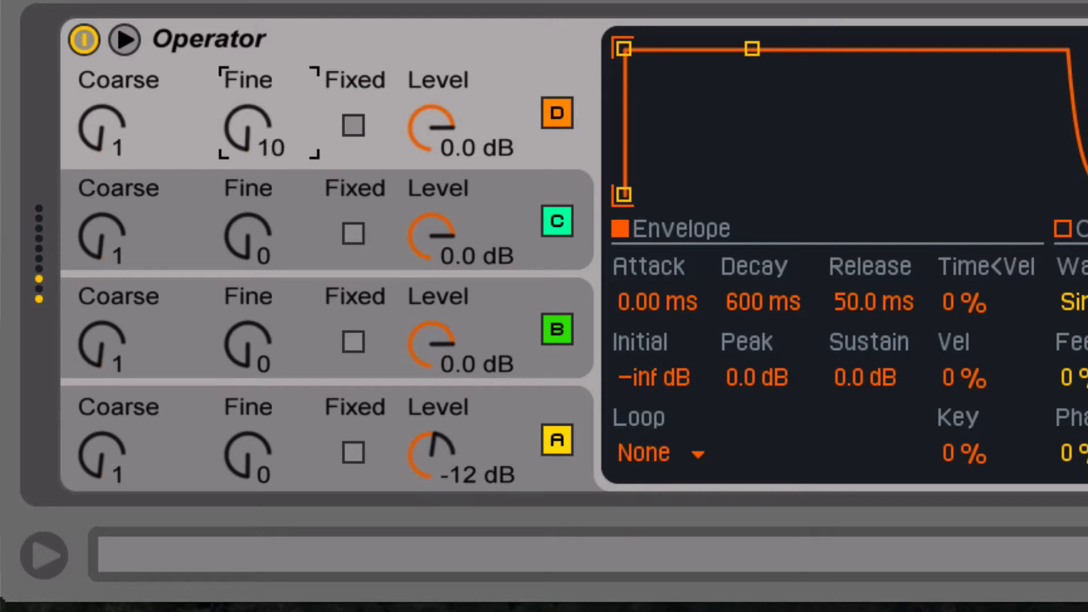
left_click_drag(249, 115, 248, 80)
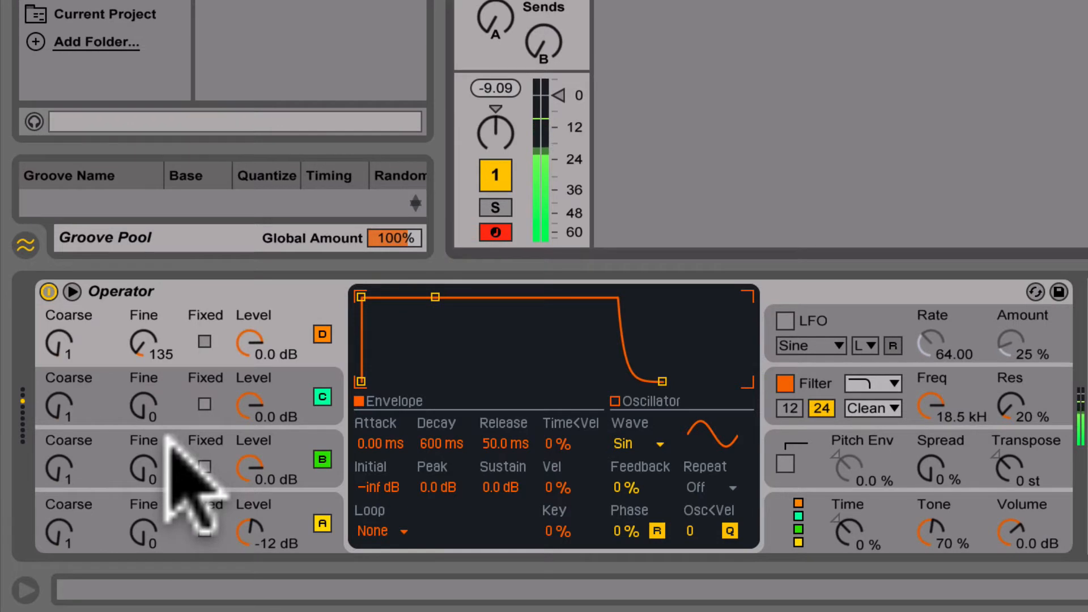
- Lower oscillators D, C and B to -9.2, -12 and -14 dB, and set Fine to 783 on B, 273 on C and 893 on D
left_click_drag(245, 317, 248, 338)
left_click_drag(249, 404, 250, 423)
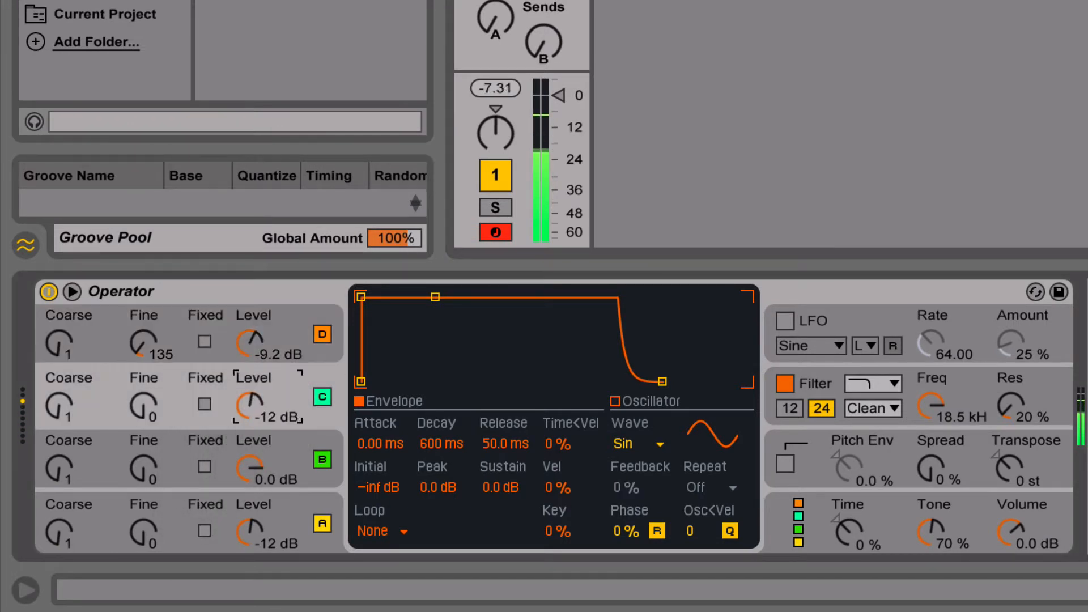
left_click_drag(249, 464, 249, 481)
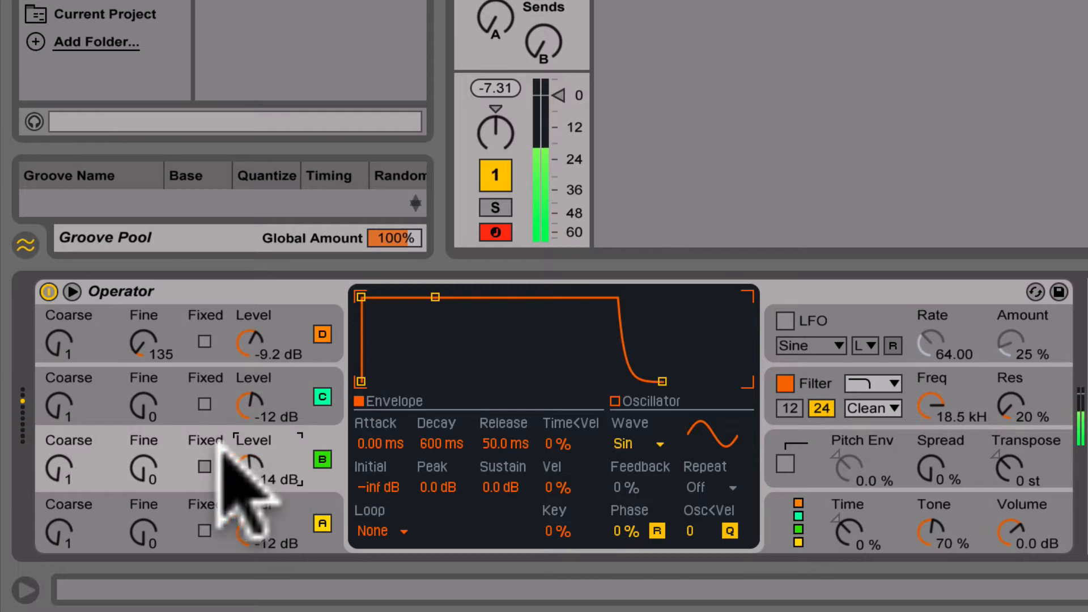
left_click_drag(145, 466, 149, 378)
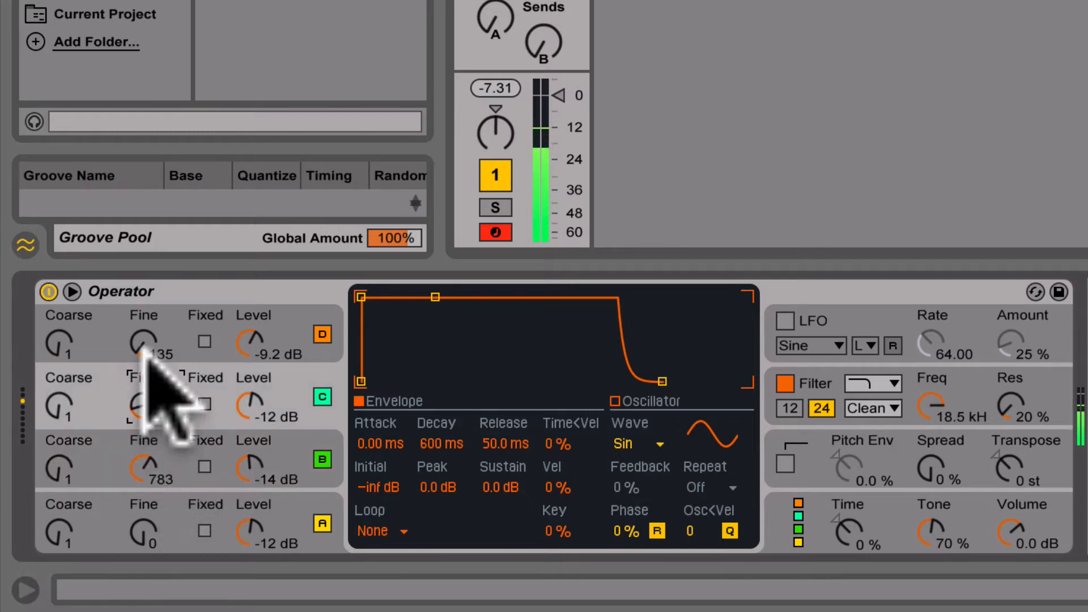
left_click_drag(145, 340, 145, 292)
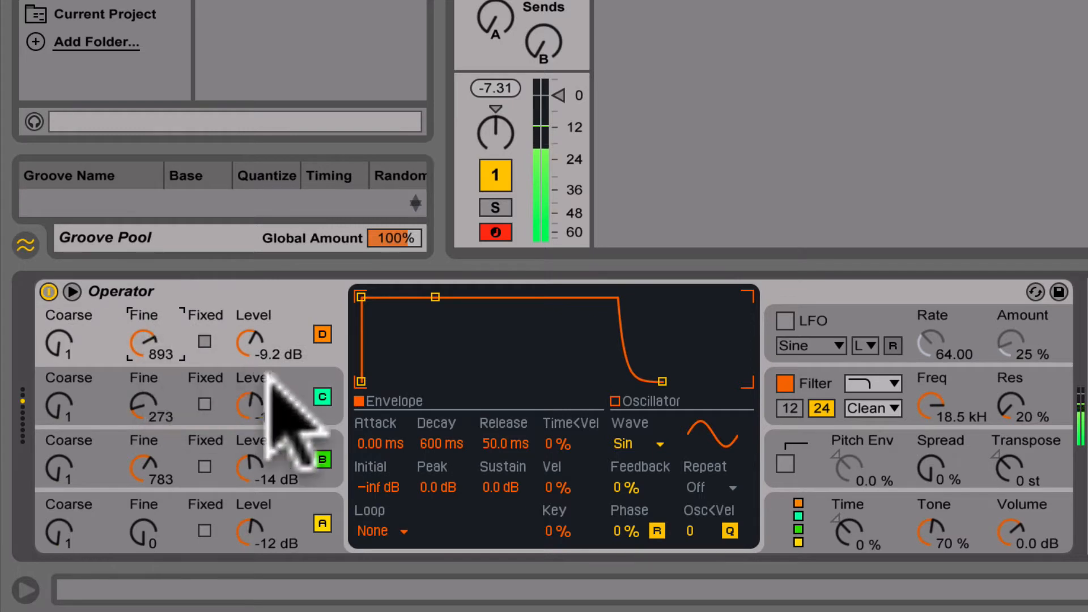
- Rebalance the modulator levels, setting oscillator D to -4.8 dB, C to -21 dB and B to -8.6 dB
left_click_drag(249, 397, 249, 419)
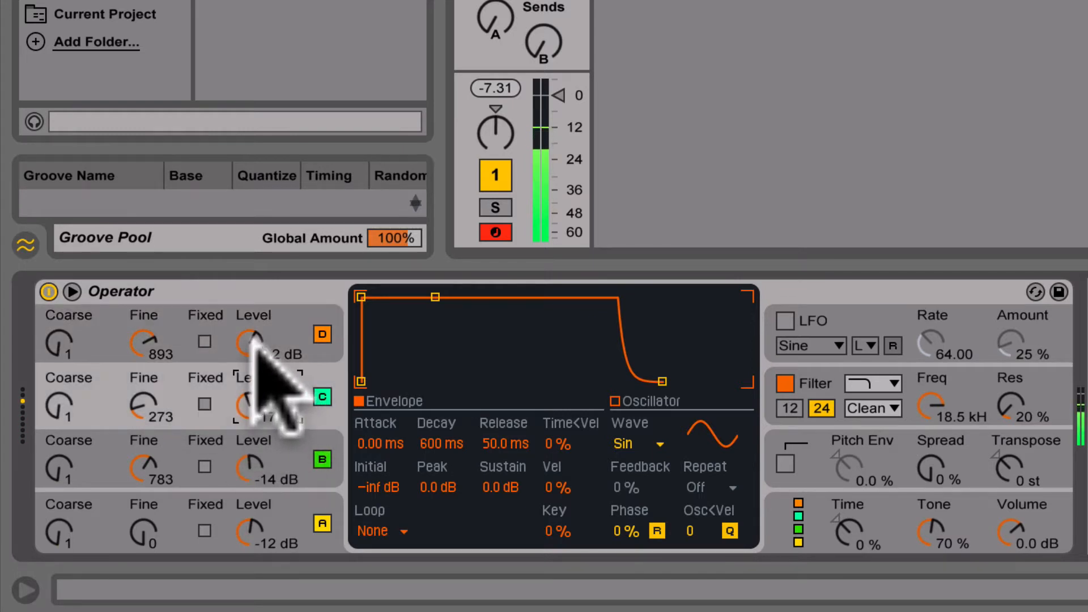
left_click_drag(252, 340, 253, 363)
left_click_drag(249, 469, 249, 454)
left_click_drag(252, 396, 253, 415)
left_click_drag(254, 351, 254, 328)
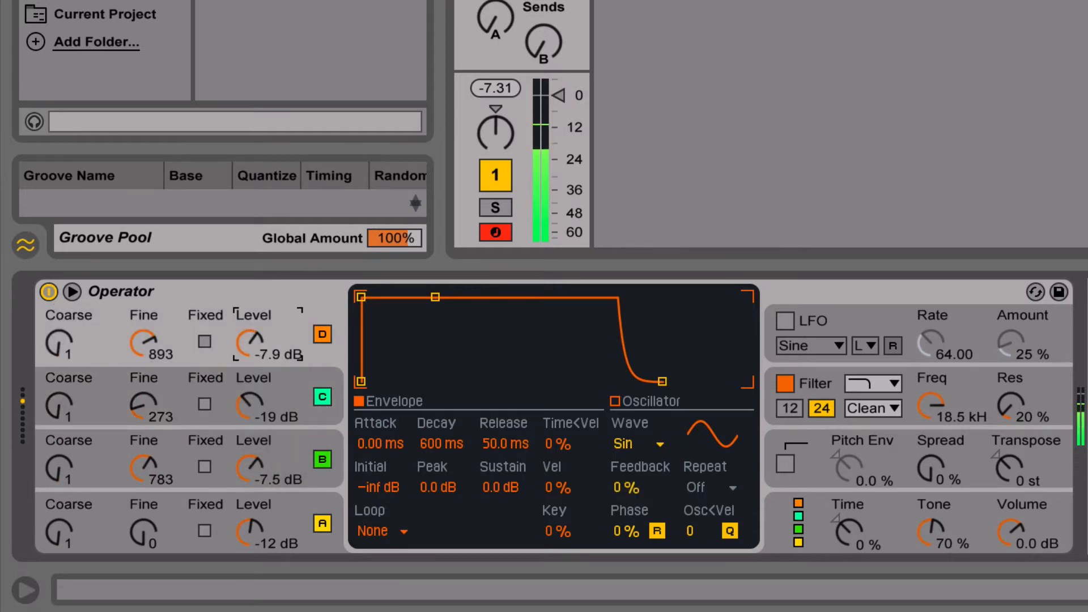
left_click_drag(252, 403, 252, 411)
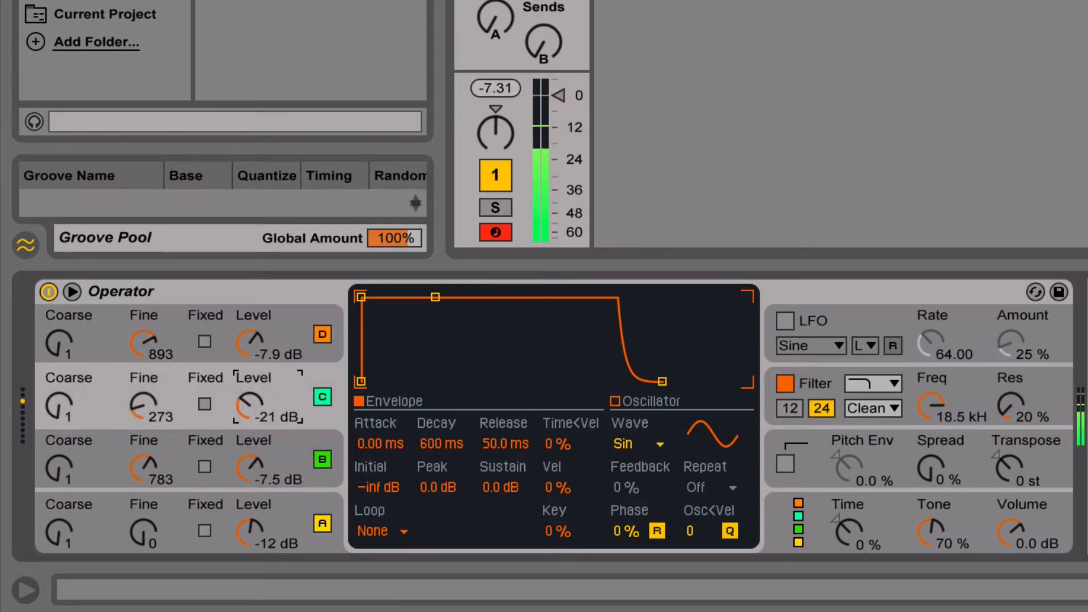
left_click_drag(252, 454, 253, 452)
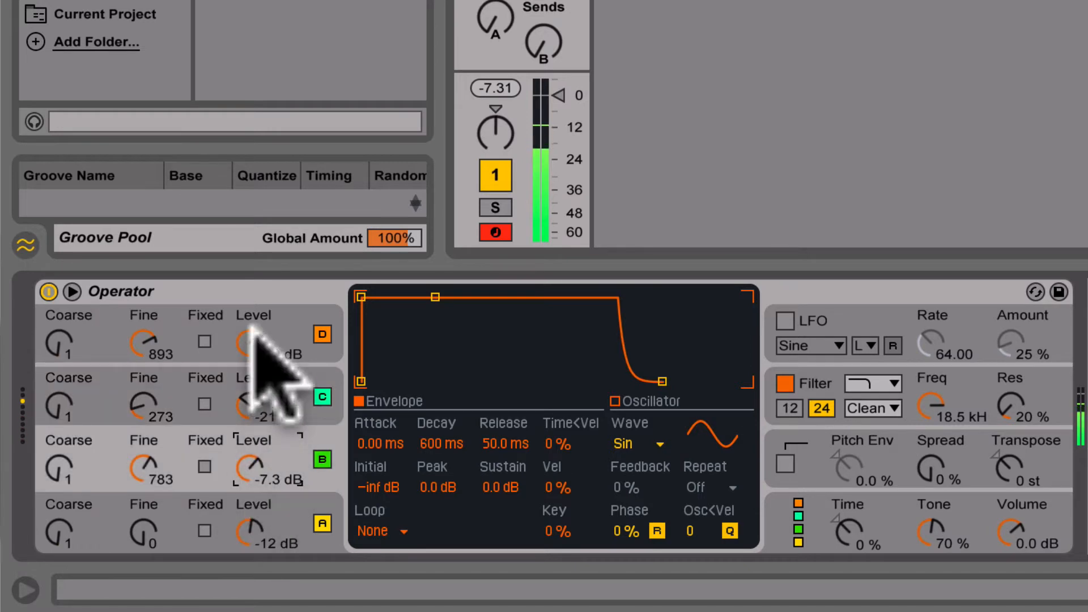
left_click_drag(253, 329, 253, 320)
left_click_drag(254, 460, 255, 462)
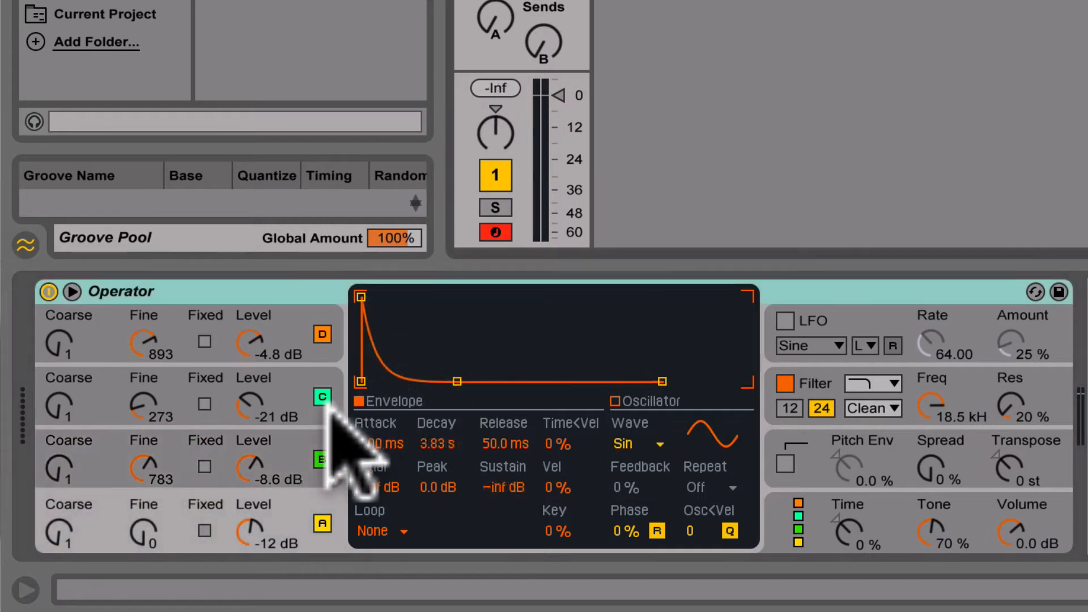
- Set the envelope loop mode of oscillator A to Trigger
left_click(289, 499)
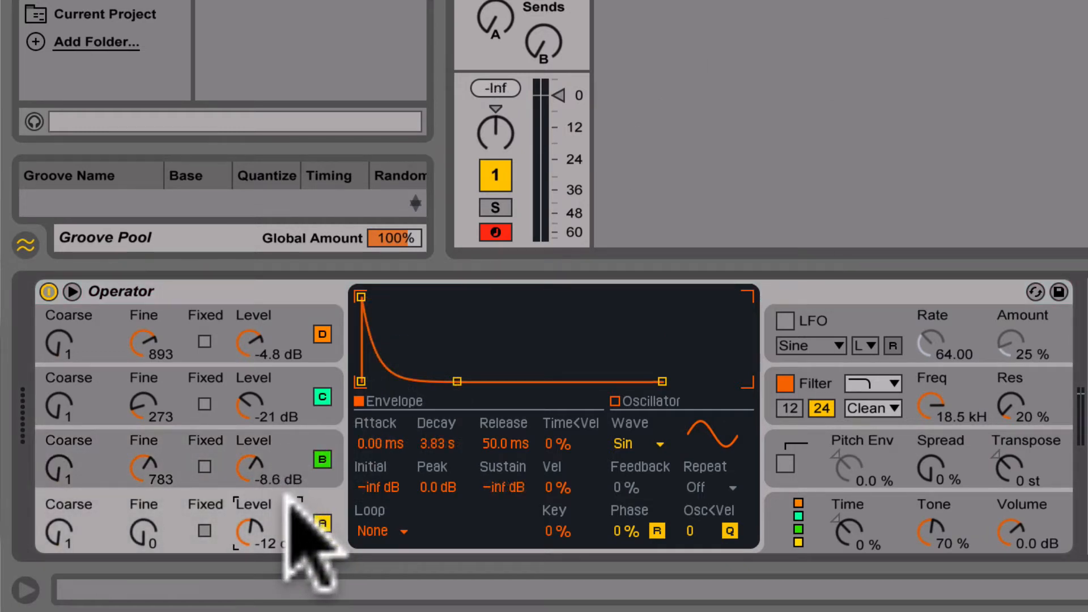
left_click(372, 531)
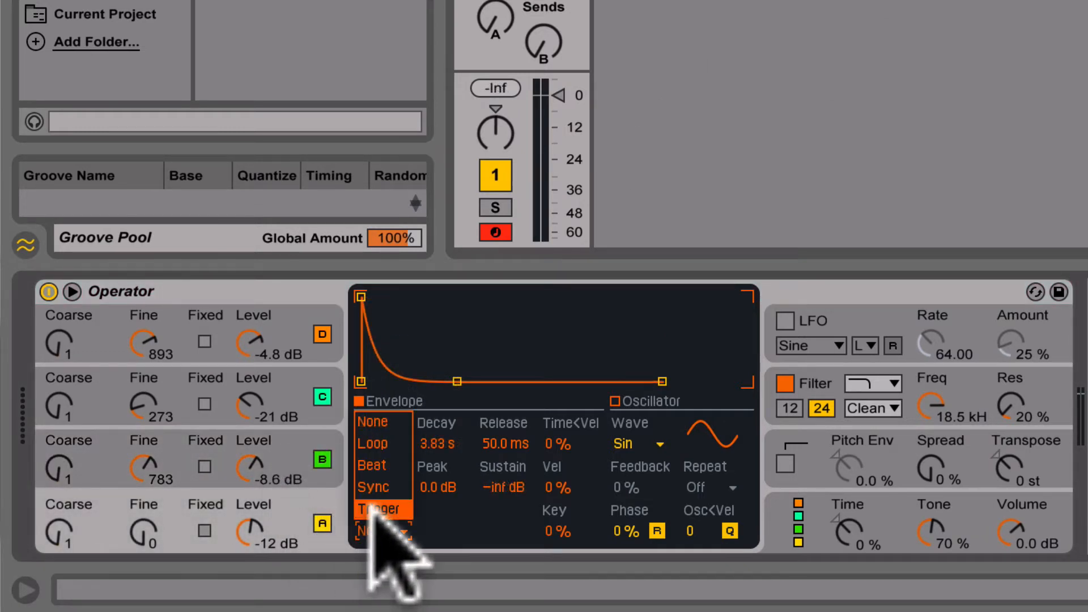
left_click(374, 513)
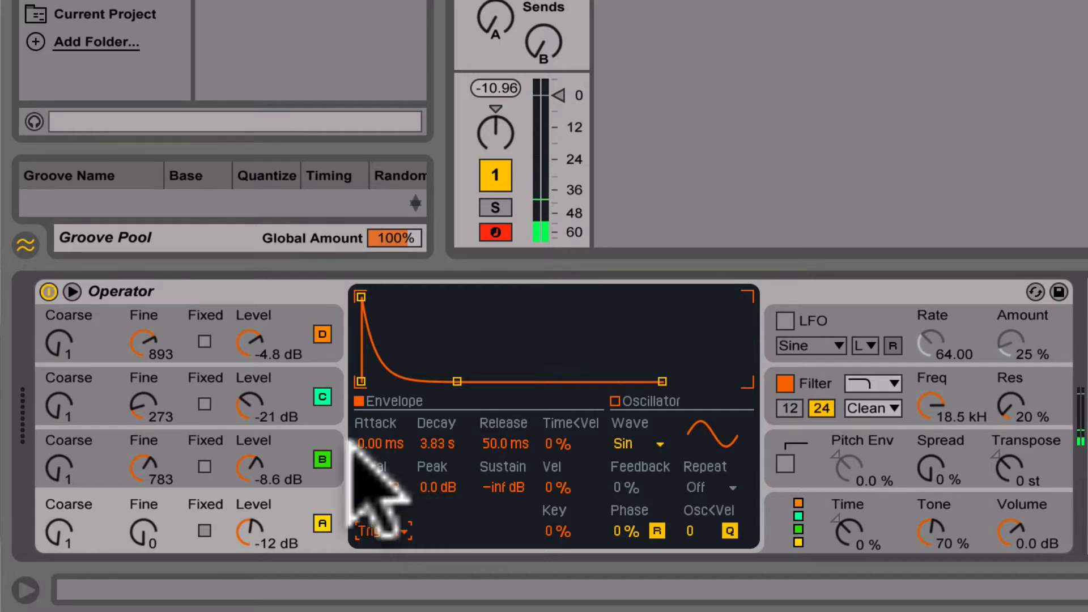
- Set oscillator D's envelope loop mode to Trigger, drop its Sustain to -inf dB and lengthen its Decay
left_click(318, 435)
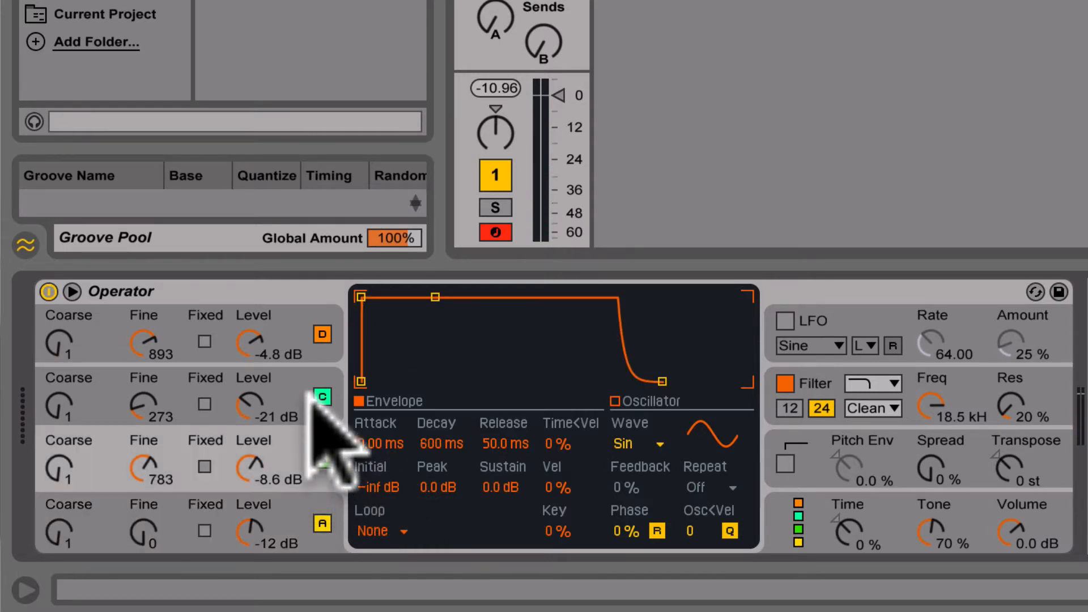
left_click(319, 409)
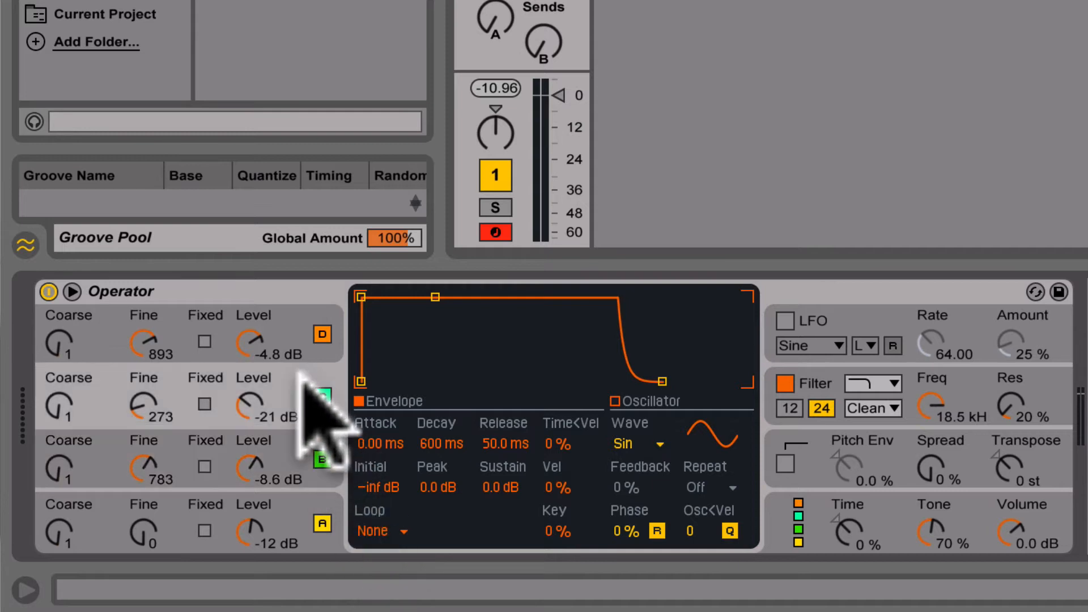
left_click(299, 319)
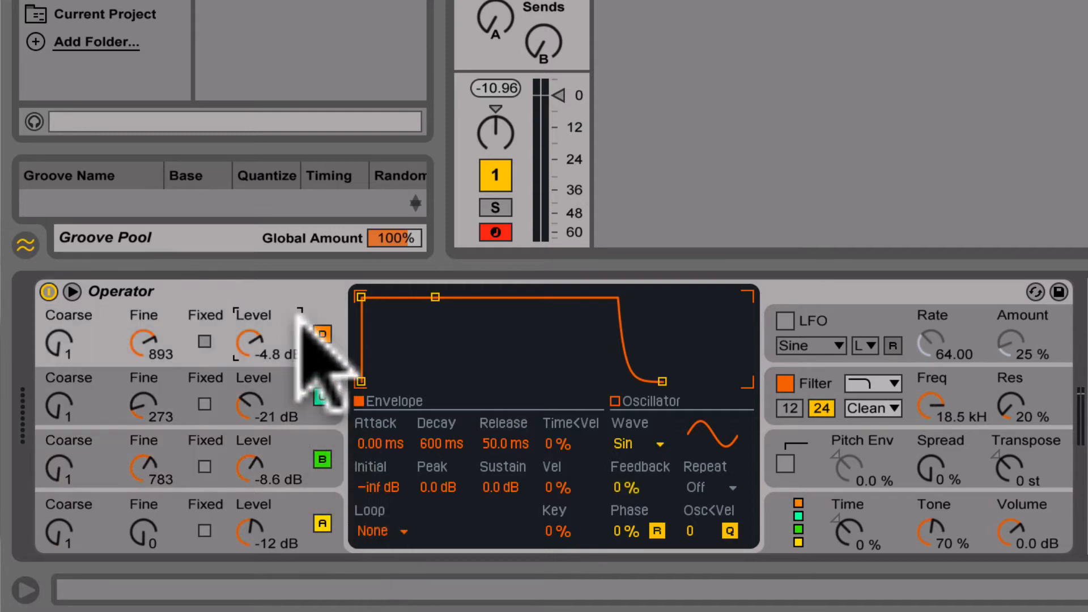
left_click(376, 527)
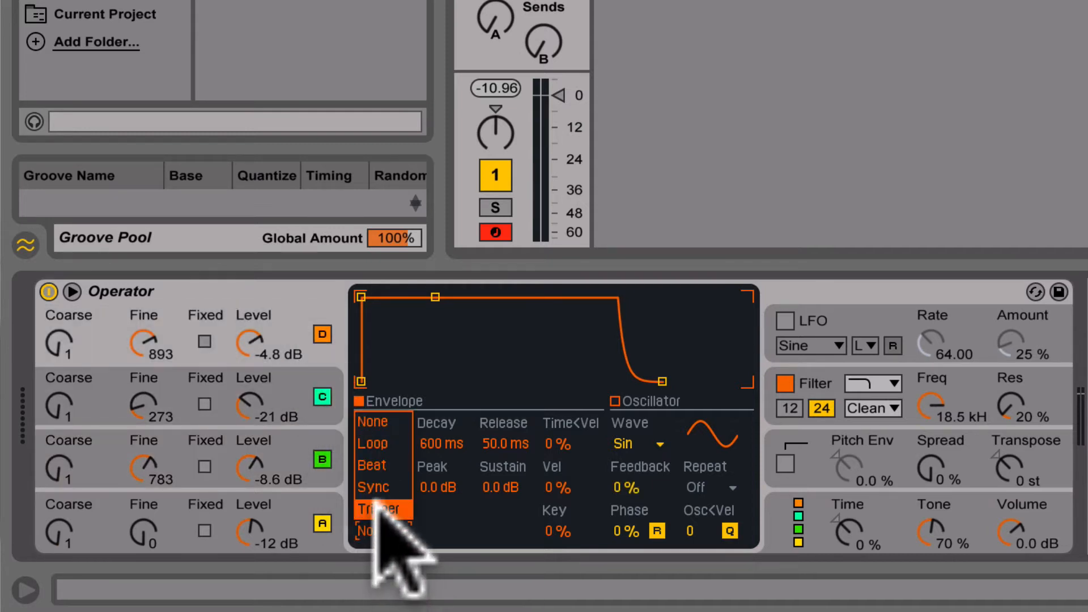
left_click(378, 509)
left_click_drag(500, 488, 500, 556)
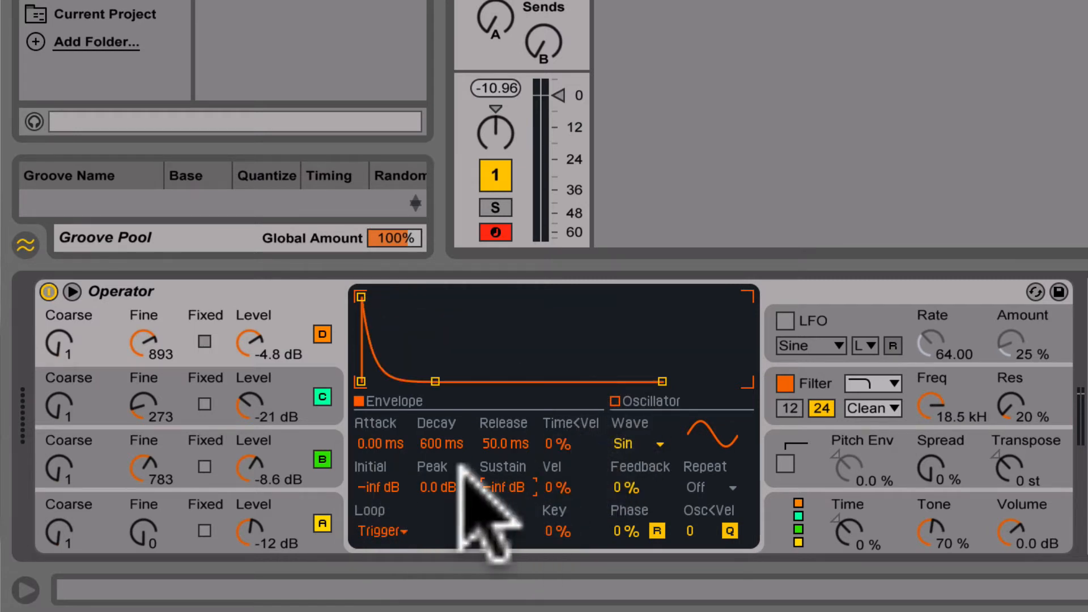
left_click_drag(440, 443, 439, 396)
- Set oscillator C's envelope Sustain to -inf dB and Decay to 60.0 s, and change its envelope loop mode
left_click(279, 391)
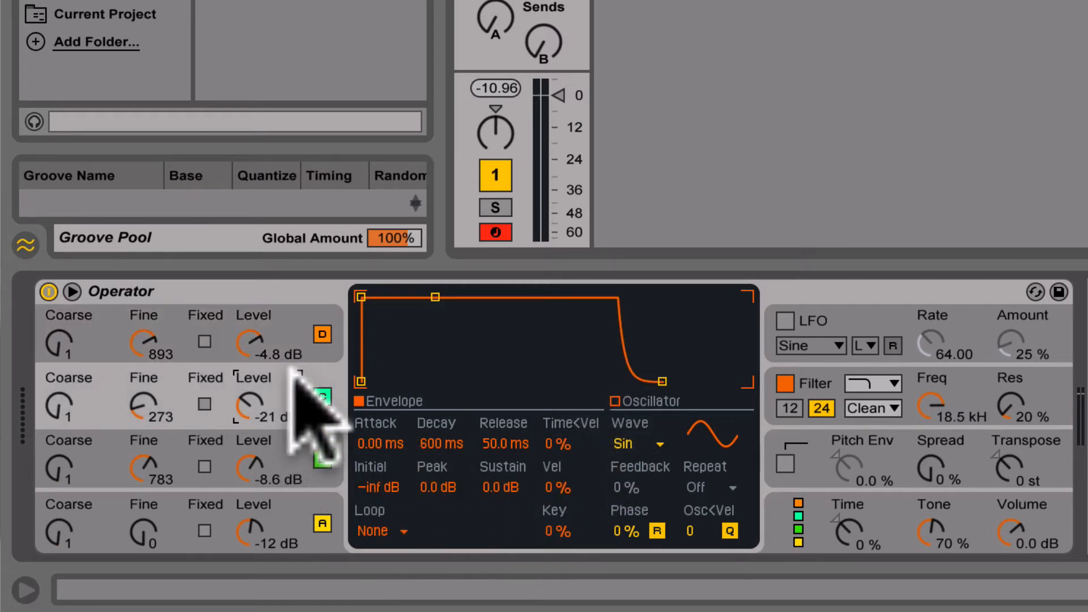
left_click_drag(500, 487, 500, 556)
left_click_drag(436, 445, 437, 363)
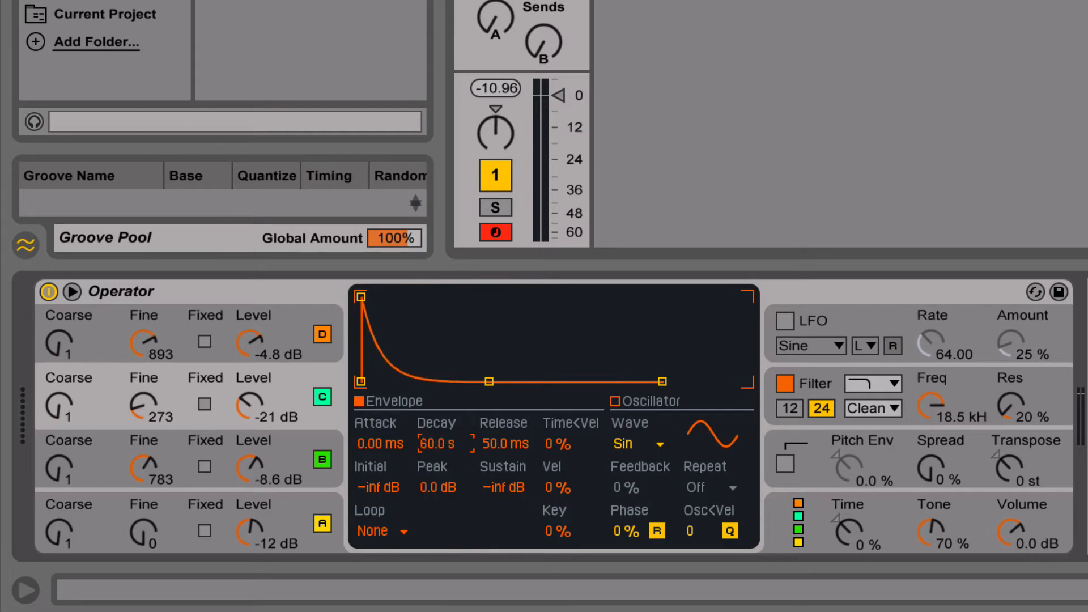
left_click(380, 532)
left_click(380, 445)
- Set oscillator B's envelope loop mode to Trigger, its Sustain to -inf dB and its Decay to 60.0 s
left_click(335, 468)
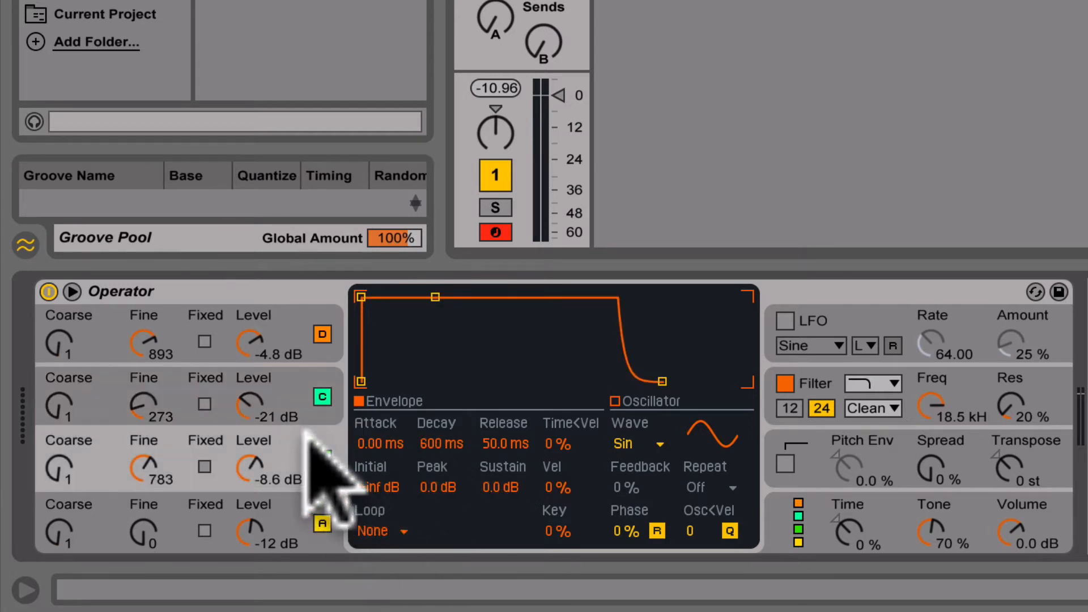
left_click(379, 531)
left_click(375, 511)
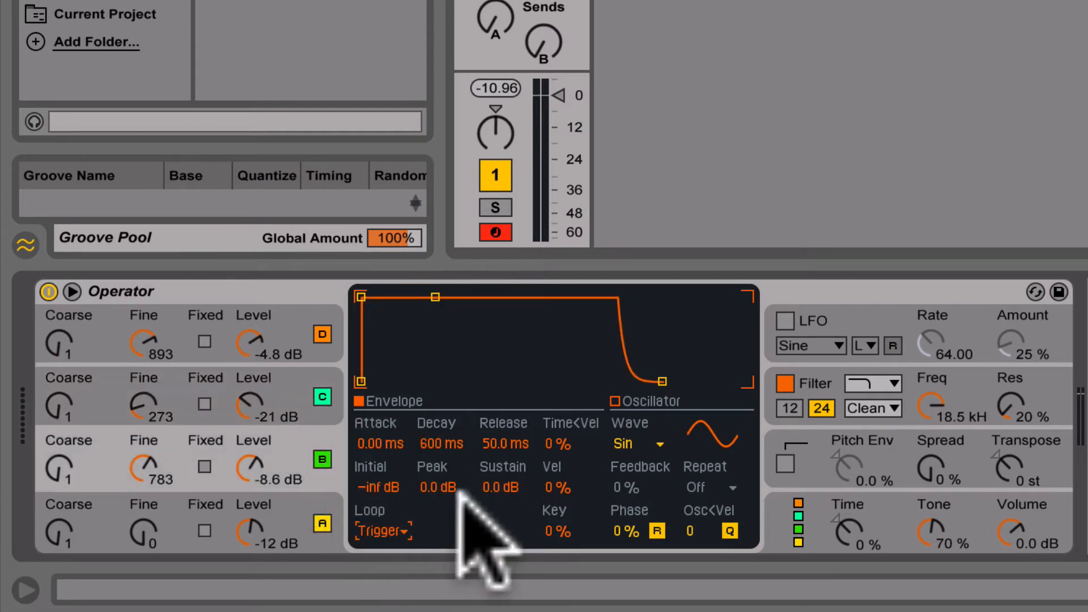
left_click_drag(500, 487, 500, 561)
left_click_drag(436, 445, 436, 386)
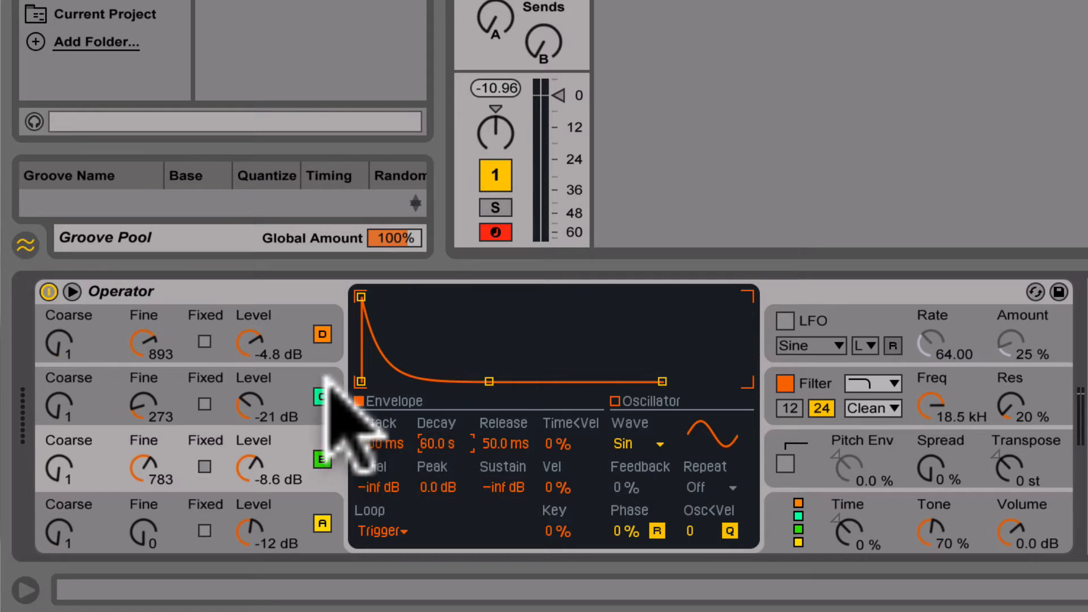
- Try different envelope Decay times on the modulator oscillators, returning oscillator B's Decay to 60.0 s
left_click(333, 391)
mouse_move(443, 443)
left_mouse_down()
mouse_move(443, 496)
mouse_move(442, 443)
mouse_move(443, 488)
mouse_move(443, 444)
mouse_move(436, 454)
left_mouse_up()
left_click(319, 330)
left_click(321, 332)
left_click(308, 436)
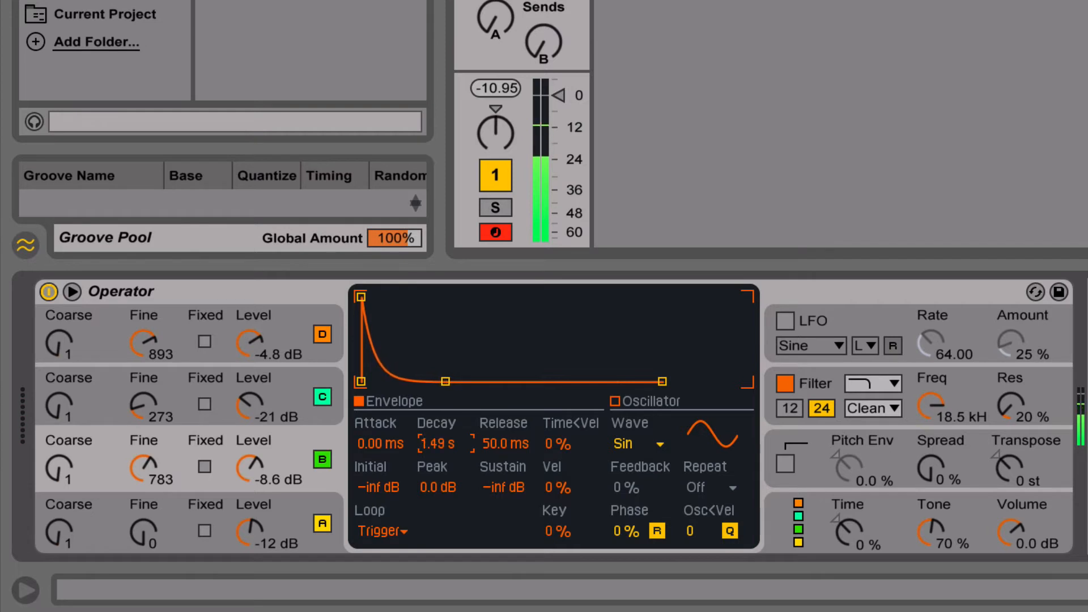
left_click_drag(426, 440, 426, 423)
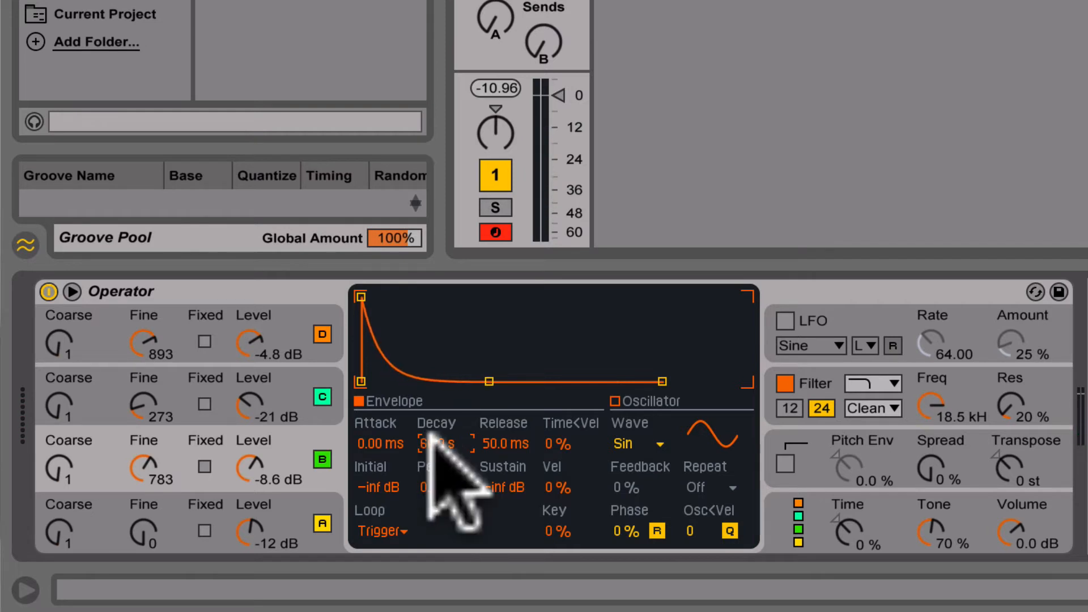
- Change Operator's filter to the high-pass type and its circuit to PRD
left_click(958, 376)
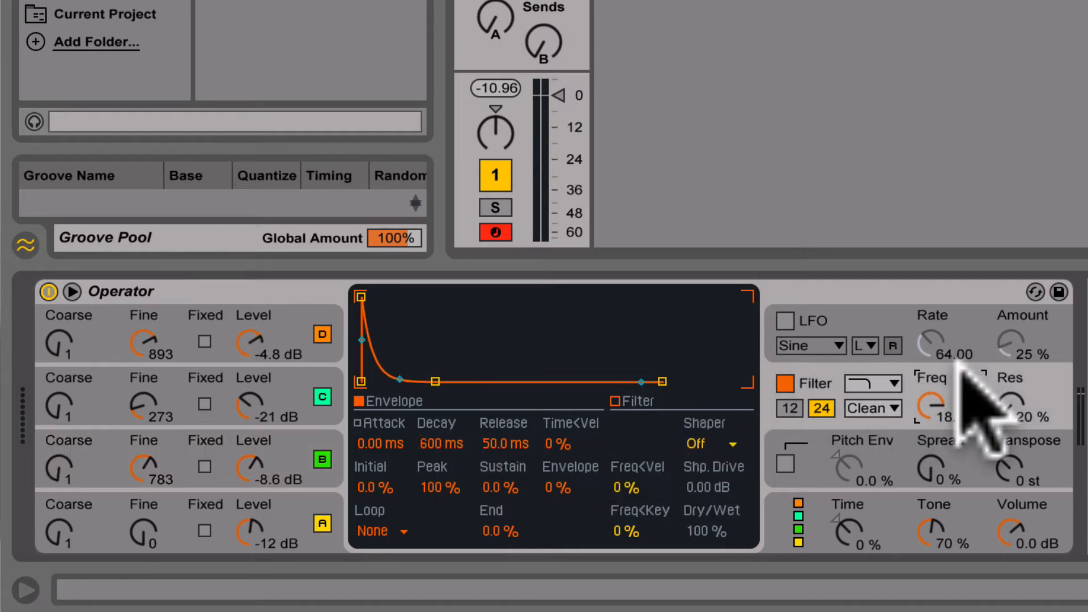
left_click(867, 383)
left_click(878, 403)
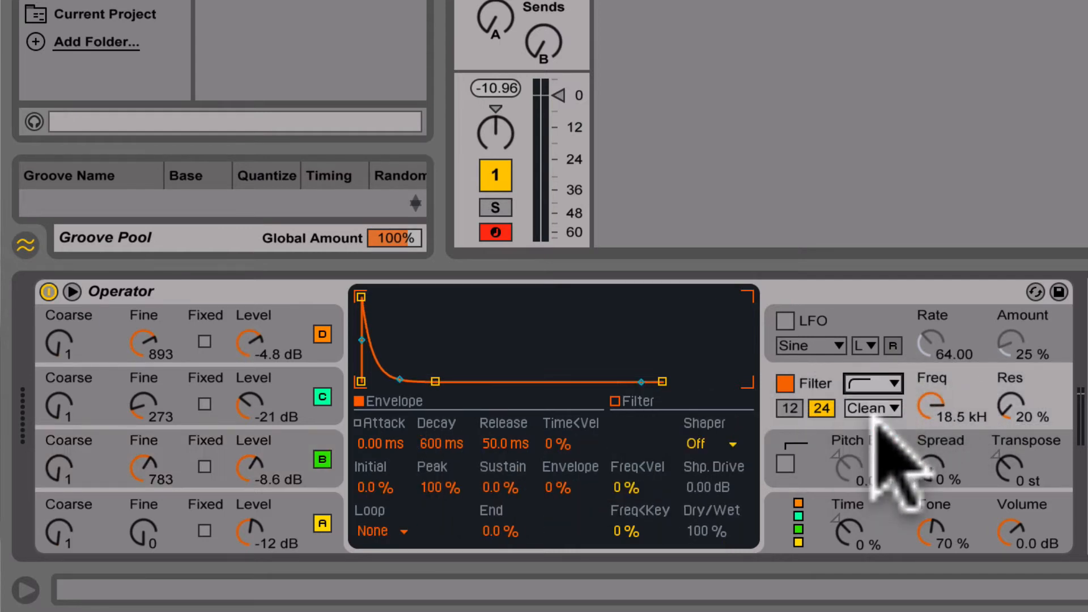
left_click(874, 404)
left_click(882, 517)
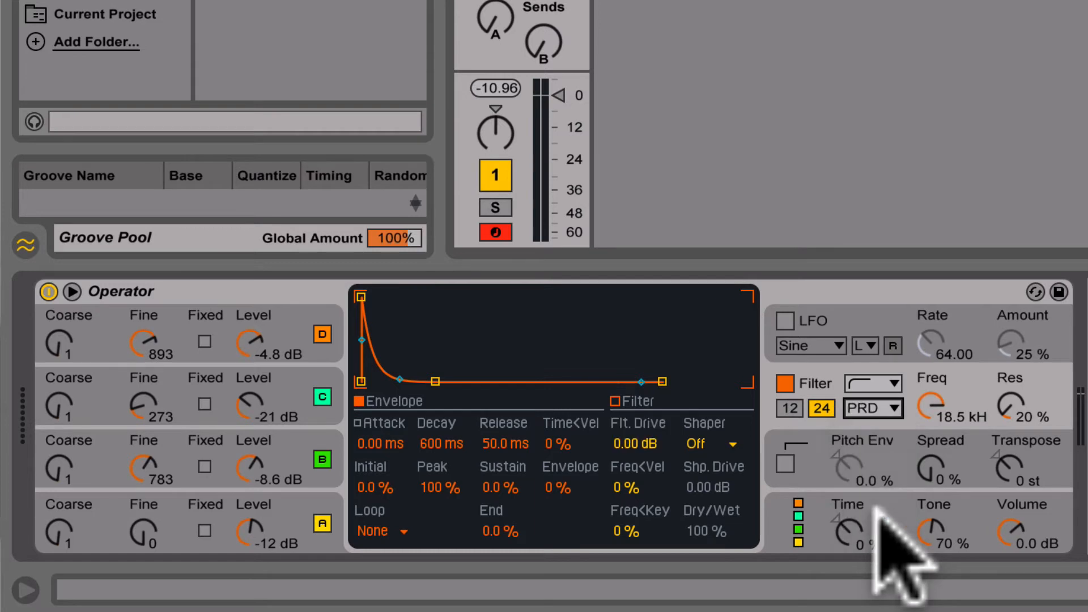
- Set the filter's cutoff frequency to 3.81 kHz and its resonance to 31 %
left_click(921, 414)
left_click_drag(931, 407, 931, 431)
left_click_drag(1012, 405, 1012, 398)
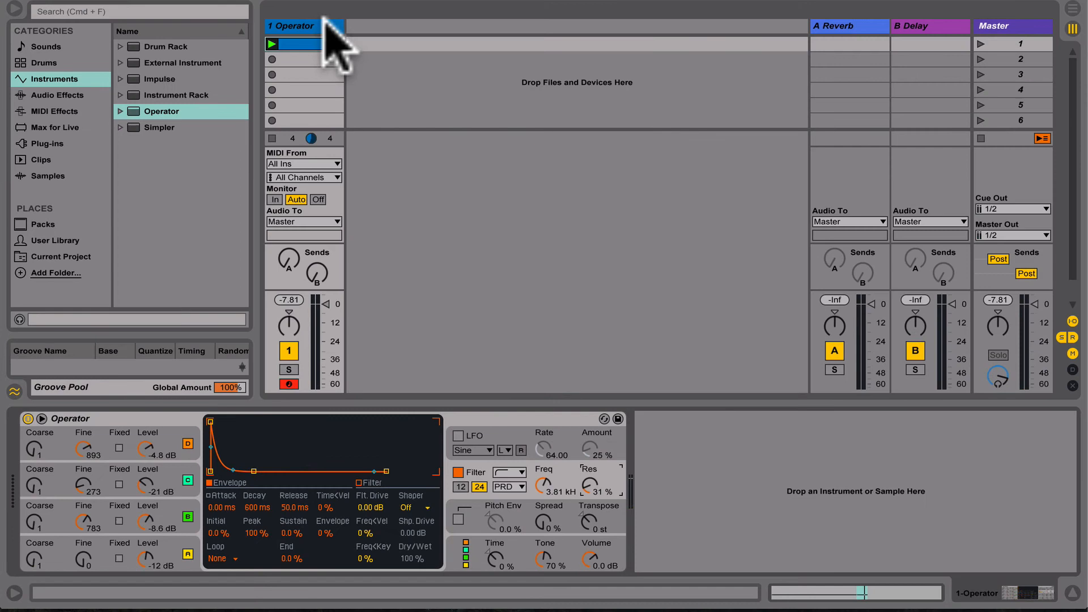
- Duplicate the Operator track and name the copy Short
left_click(325, 23)
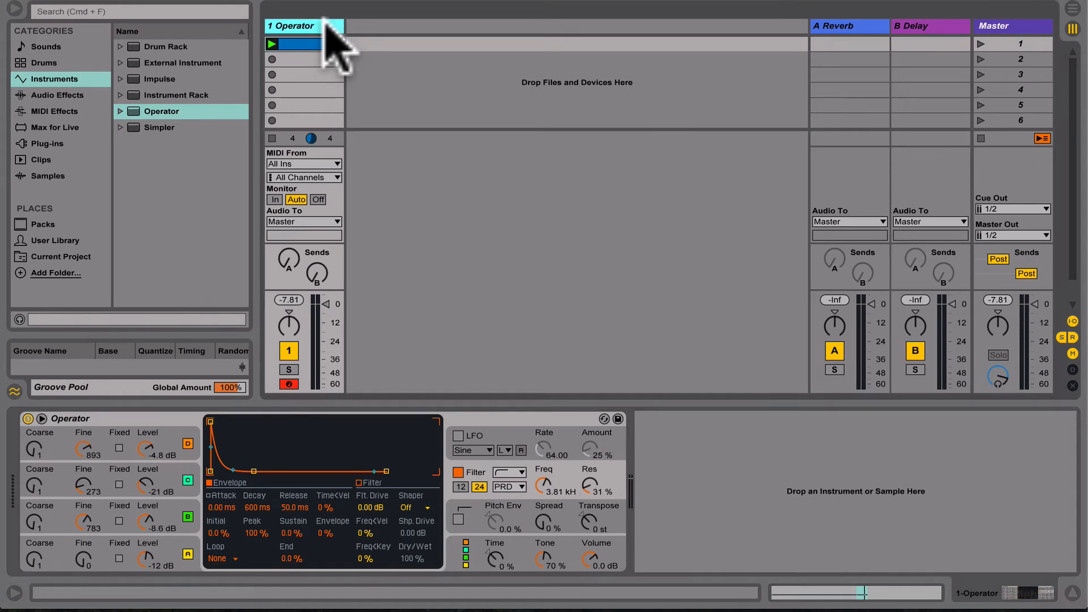
key("super+d")
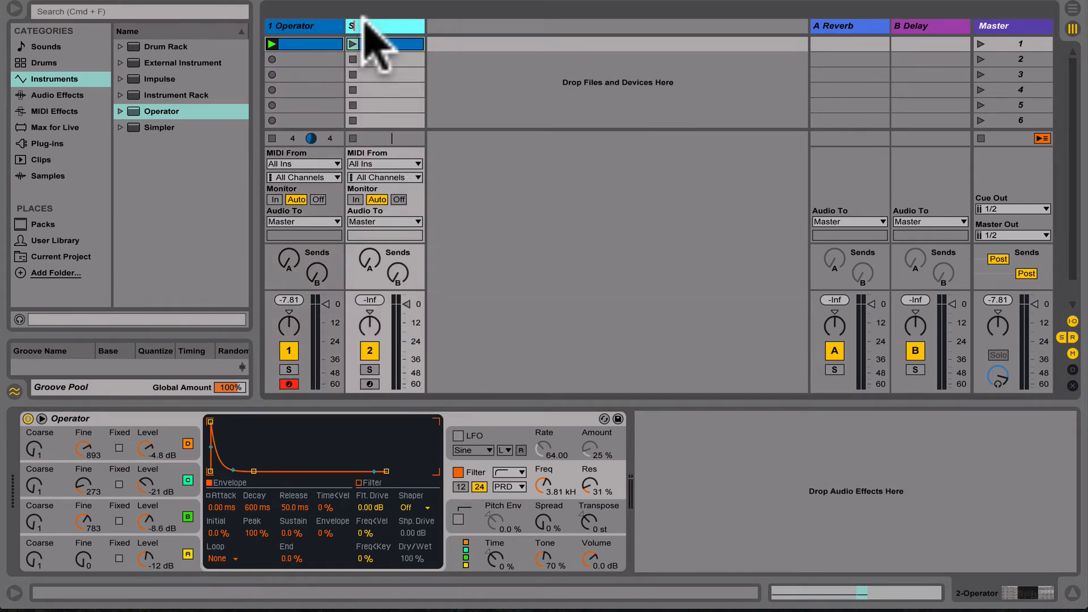
key("Return")
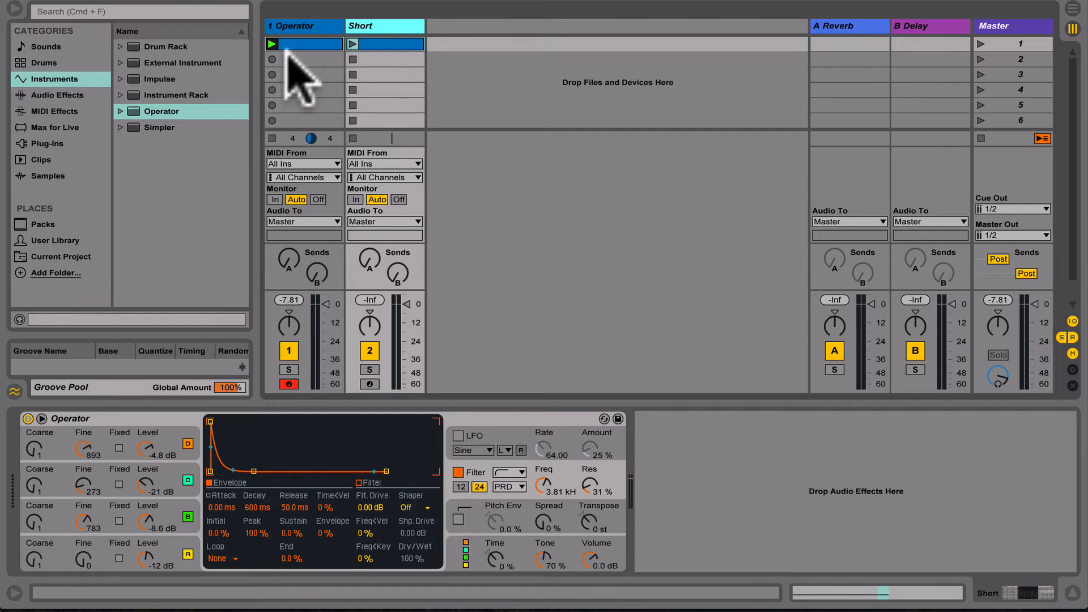
- In the Short clip, cut the C3 note to a sixteenth and repeat it every eighth note from beat 1 through 1.4
double_click(374, 44)
left_click(340, 423)
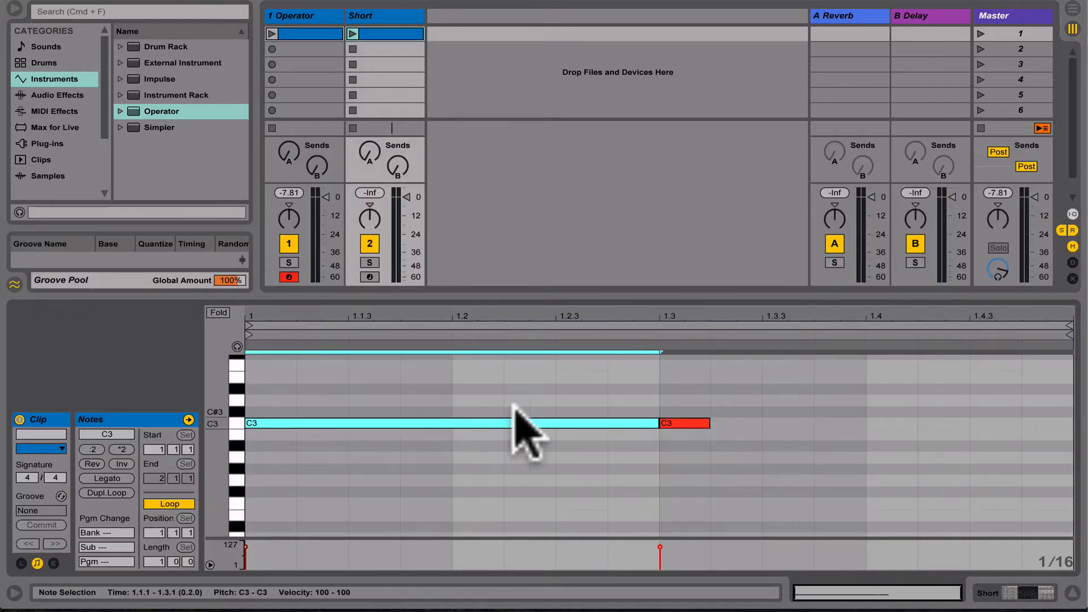
left_click_drag(657, 424, 324, 448)
key("super+d")
key("super+d")
key("super+d")
key("super+d")
key("super+d")
key("super+d")
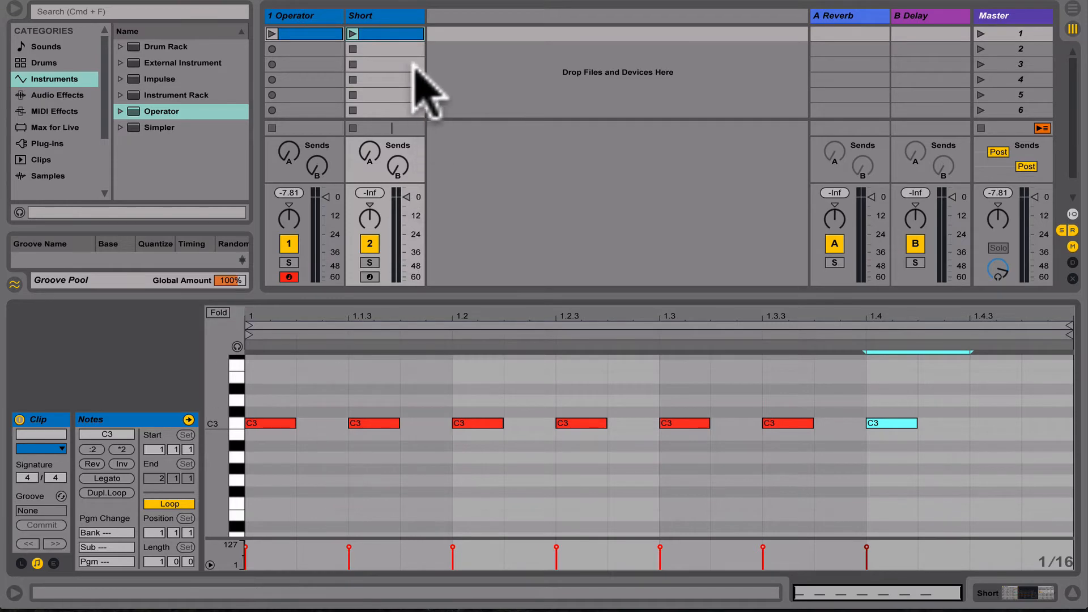
- Play the Short clip, try a much shorter Decay on oscillator A's envelope and undo that change
double_click(398, 32)
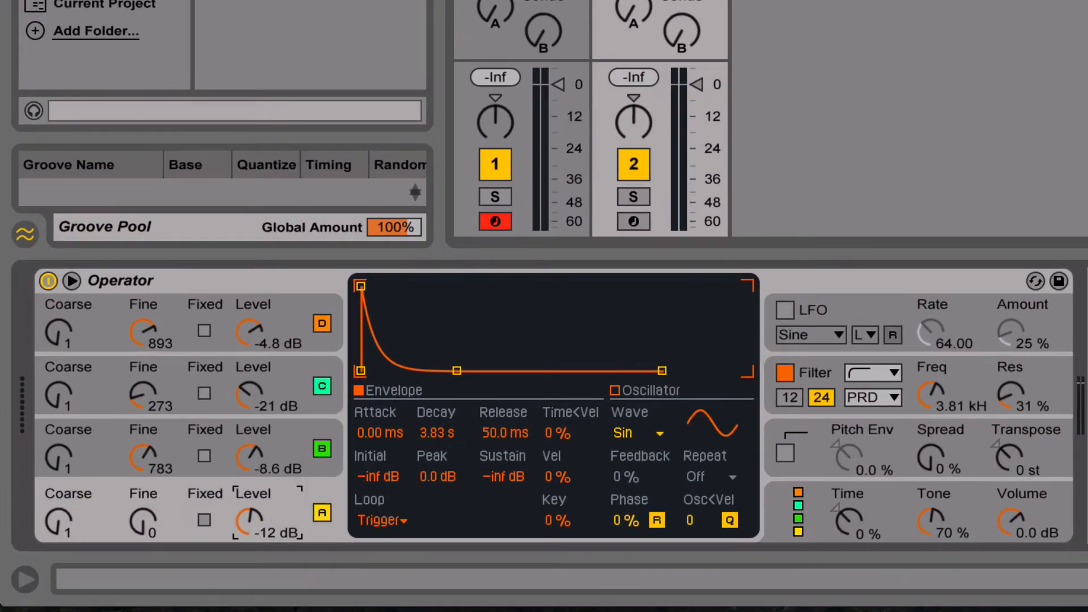
key("space")
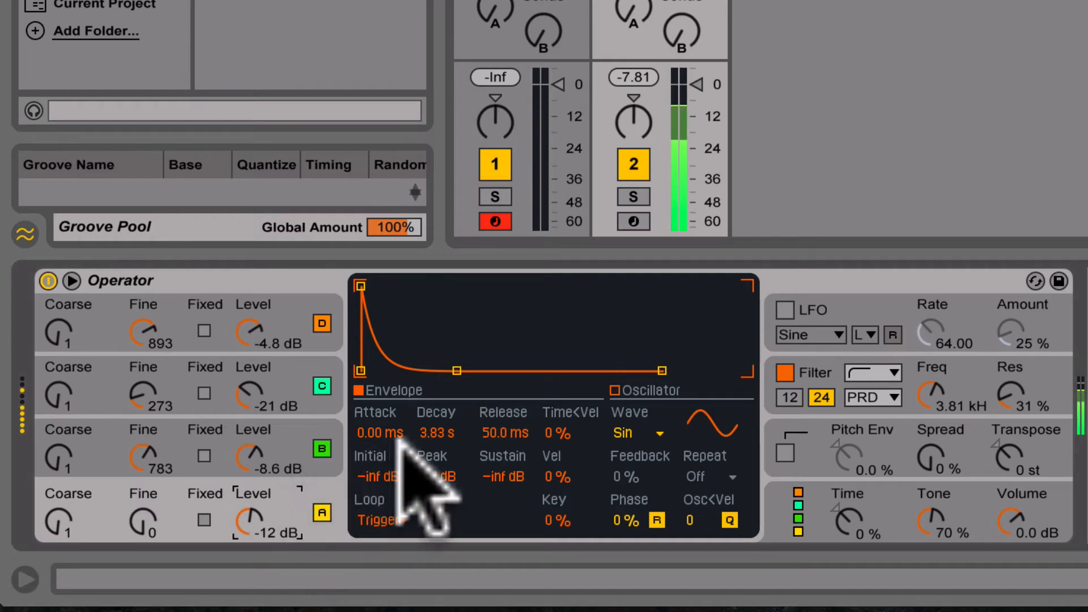
left_click_drag(437, 433, 436, 496)
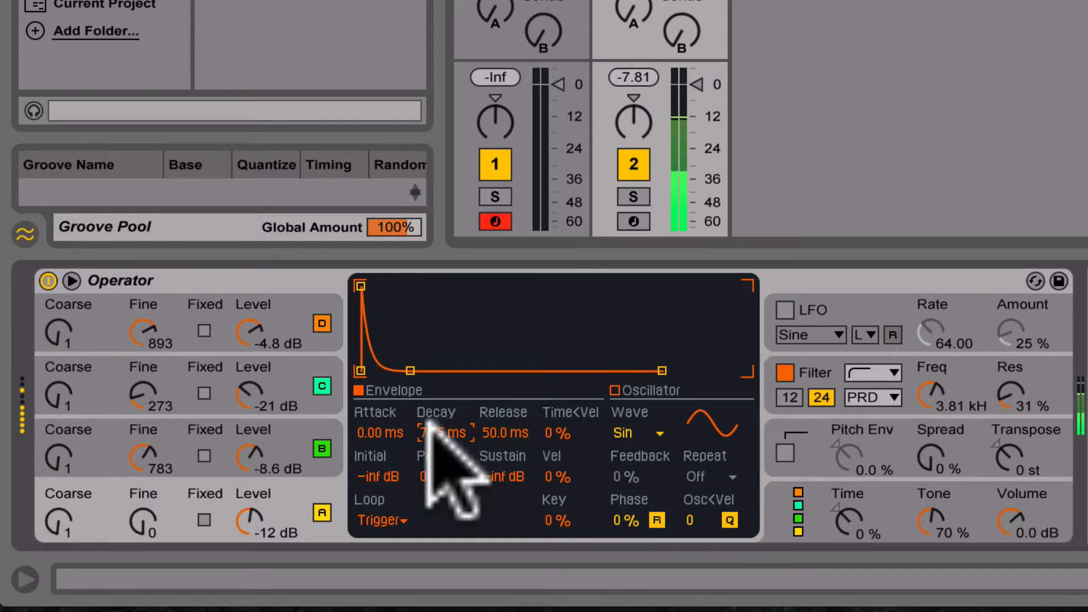
key("ctrl+z")
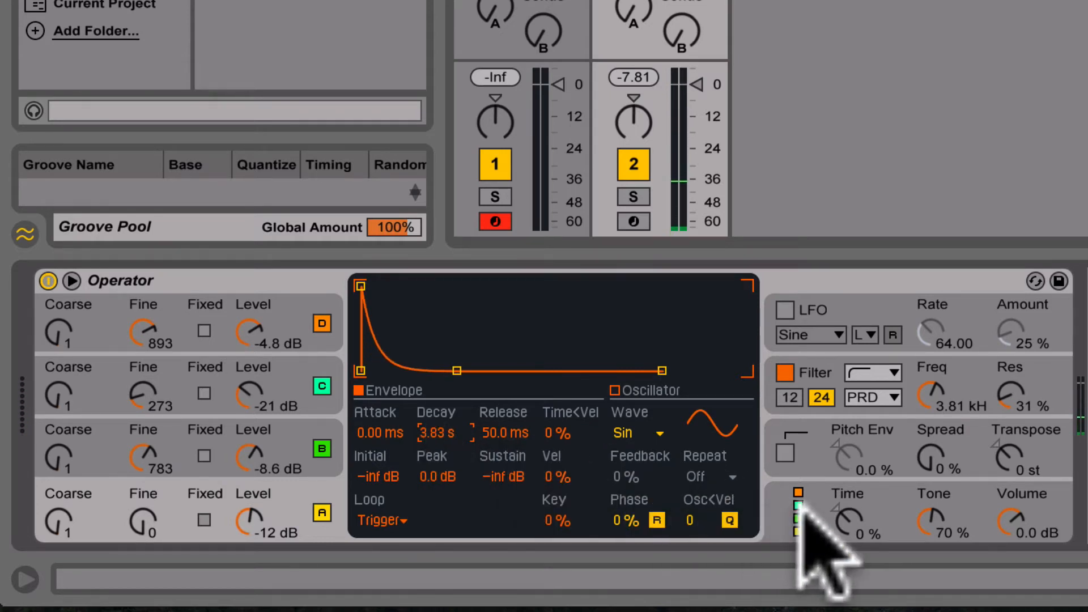
- Set the global Time of the Short track's Operator to -100 %
left_click_drag(846, 513, 846, 518)
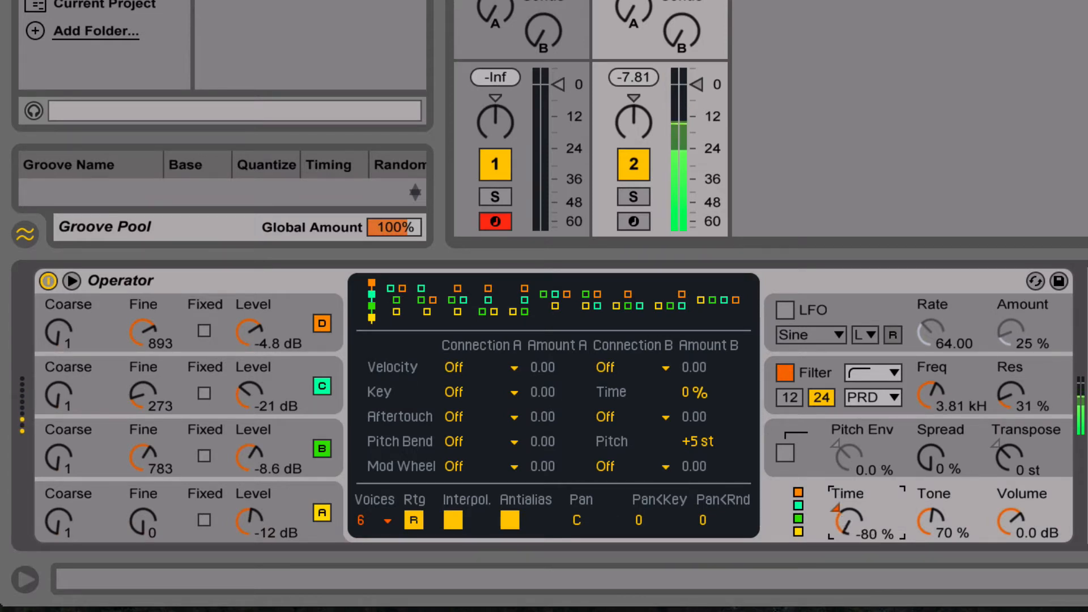
left_click_drag(846, 518, 844, 519)
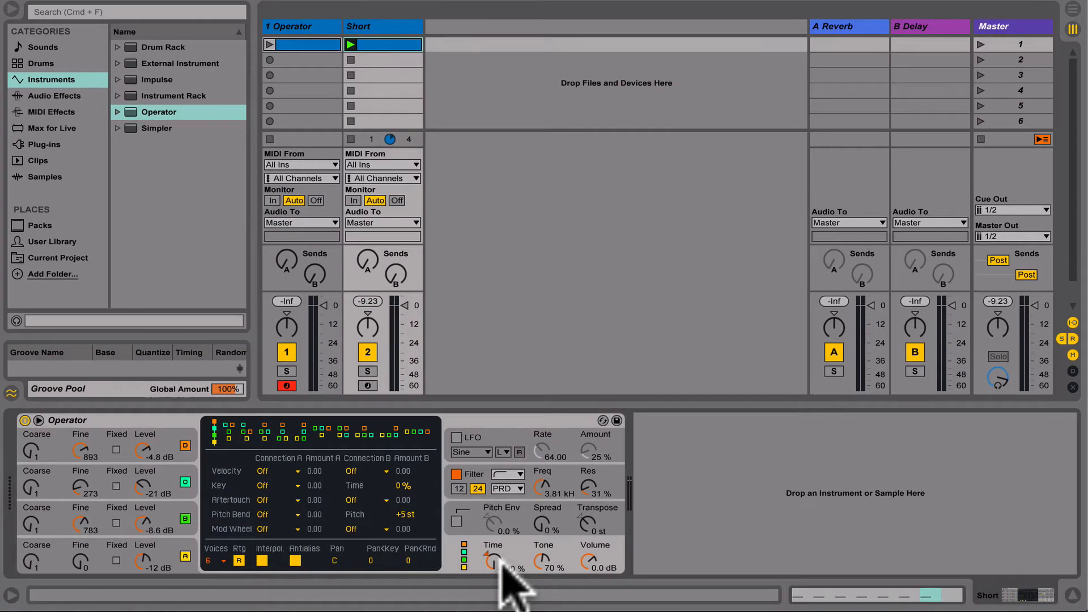
- Duplicate the Short track and name the copy Open
left_click(391, 24)
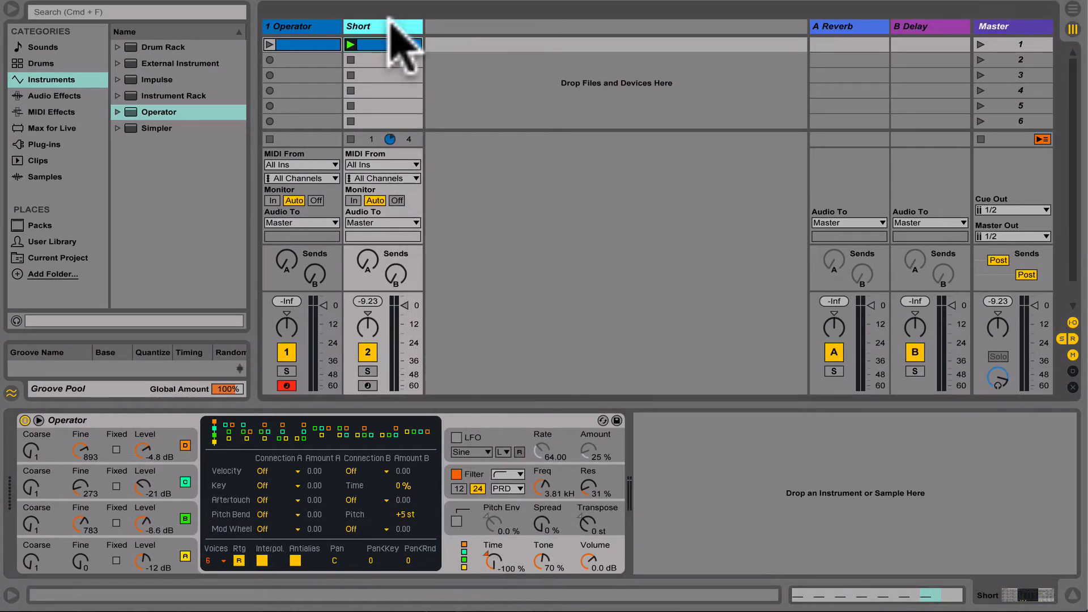
key("super+d")
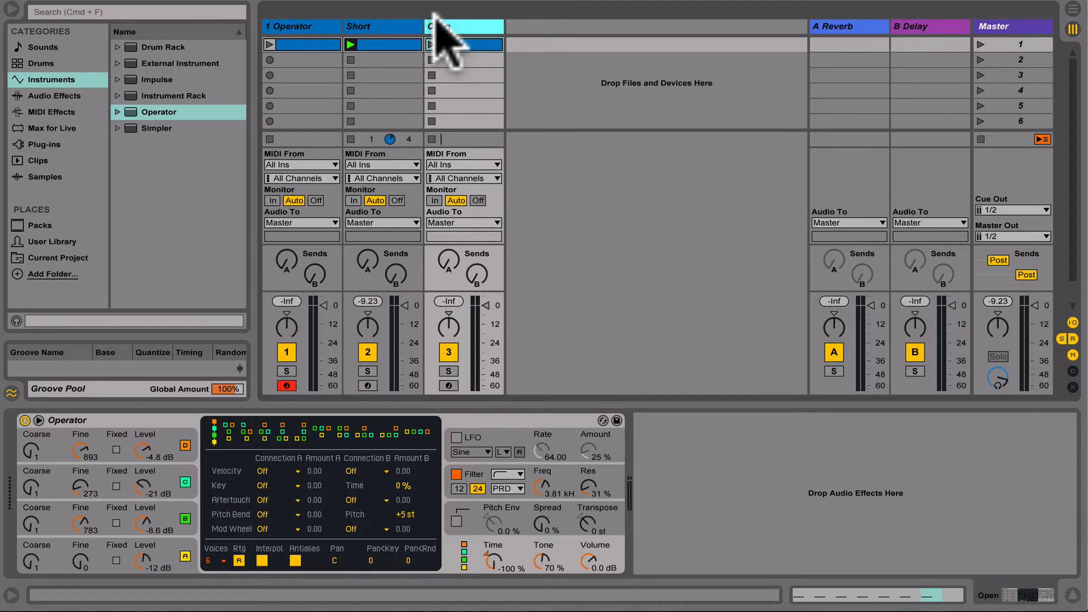
- On the Open track, set oscillator A's envelope loop mode to None and reset the global Time to 0 %
left_click(170, 561)
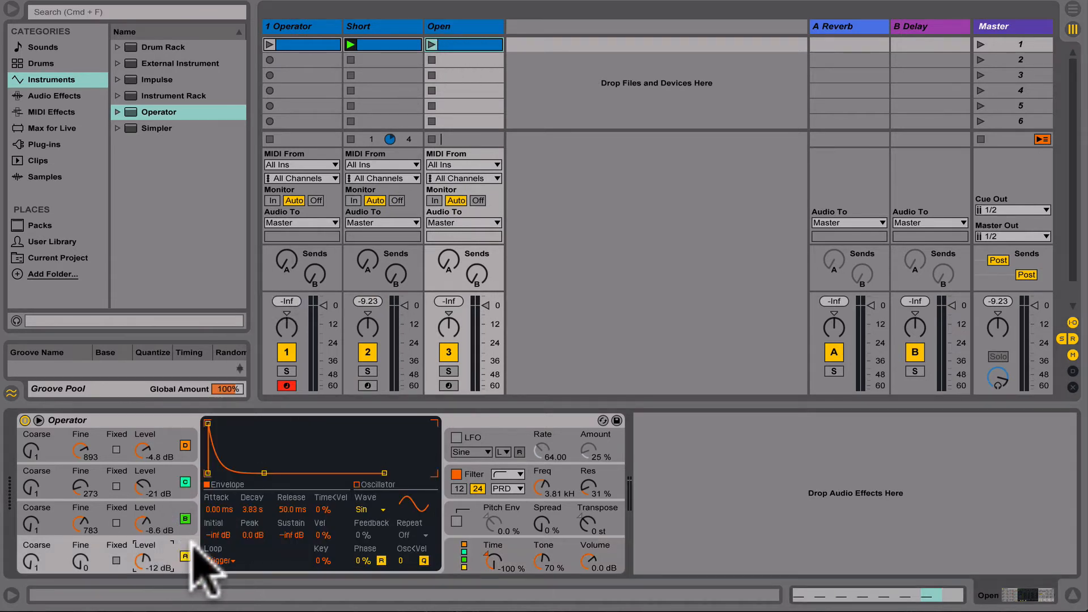
left_click(217, 560)
left_click(219, 498)
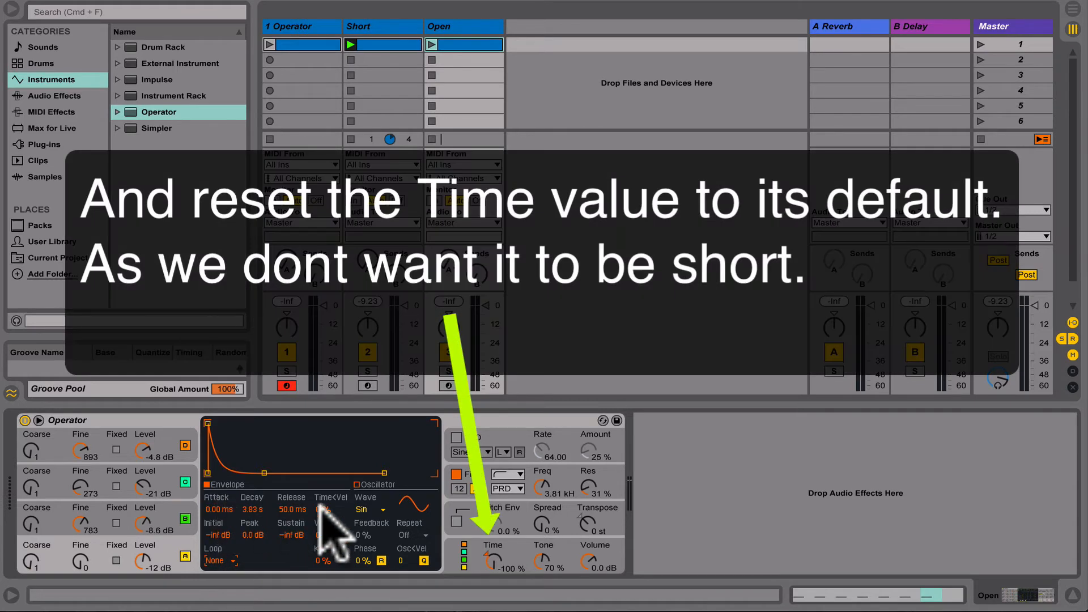
left_click(493, 560)
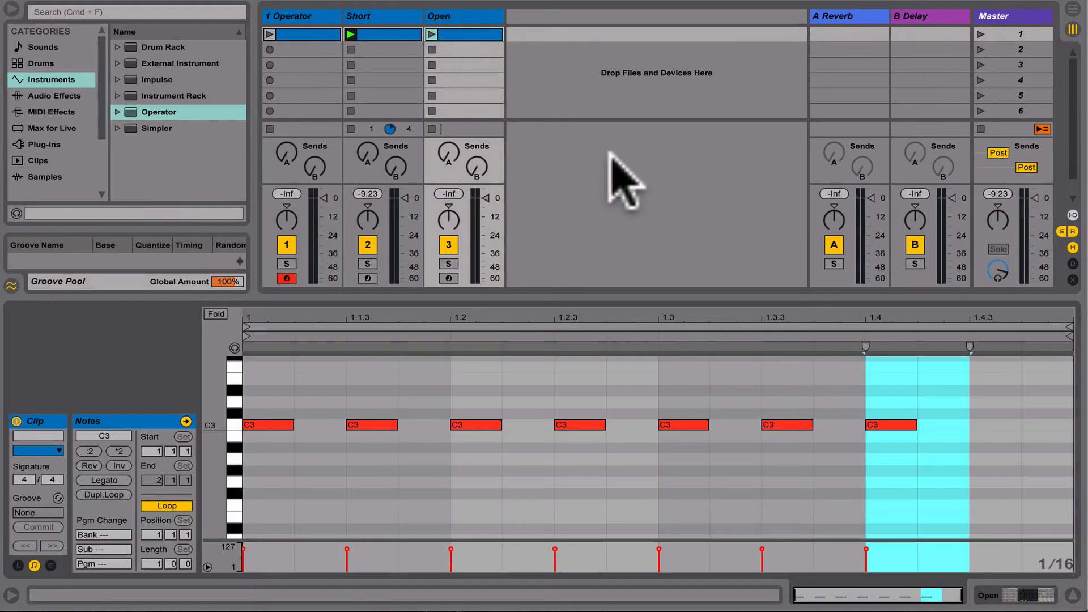
- In the Open clip, add a C3 note from 1.4.3 to the bar's end, delete all the other notes and launch the clip
double_click(978, 425)
left_click_drag(1031, 428, 1073, 428)
left_click_drag(960, 461, 223, 315)
key("Delete")
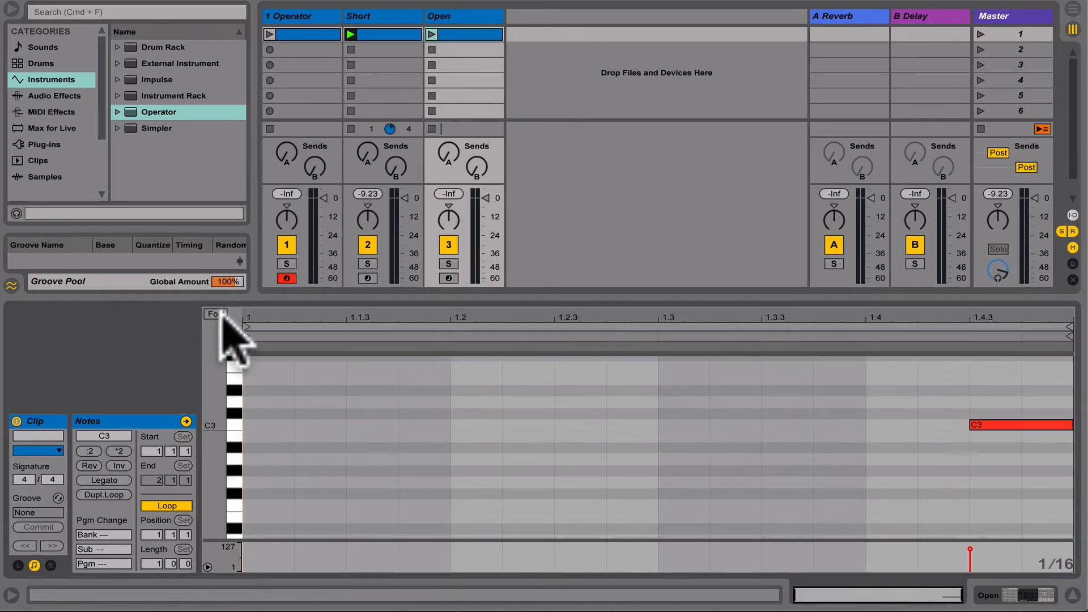
left_click(432, 34)
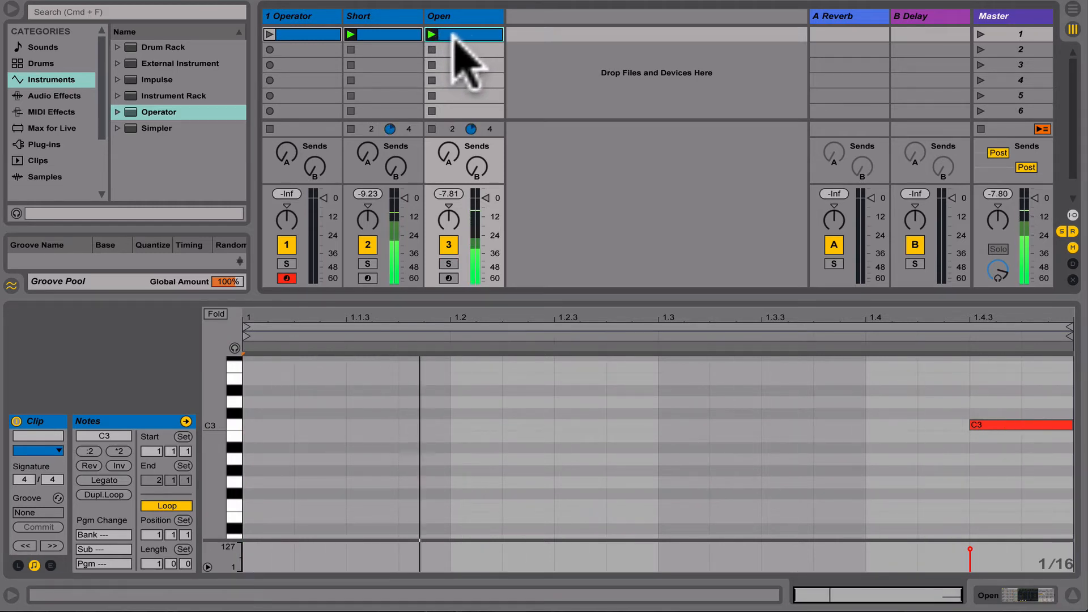
- Duplicate the Open track as Mid and set its Operator's global Time to -61 %
left_click(462, 27)
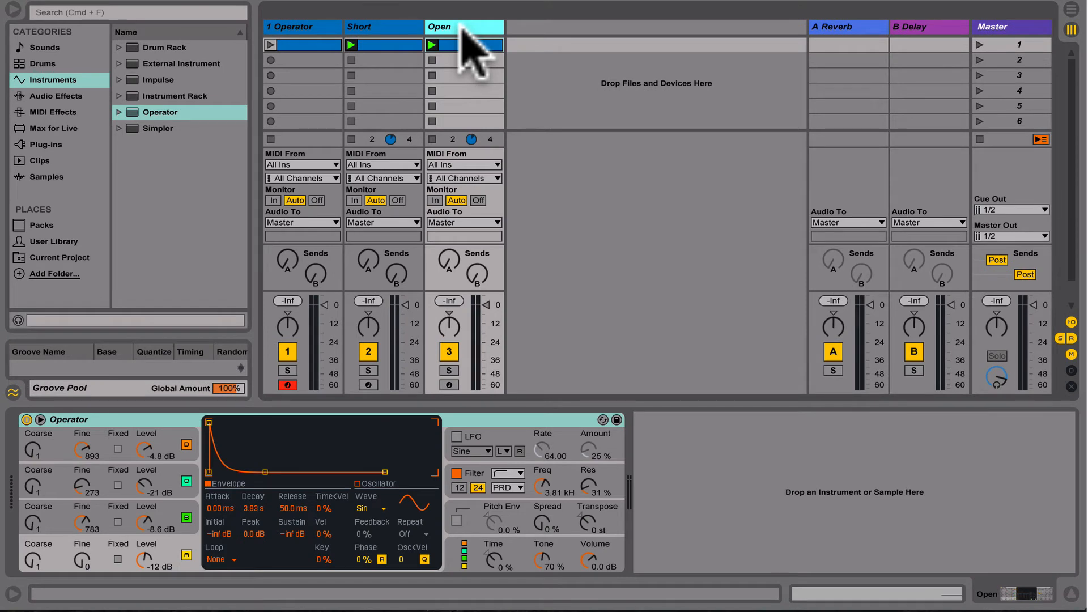
key("super+d")
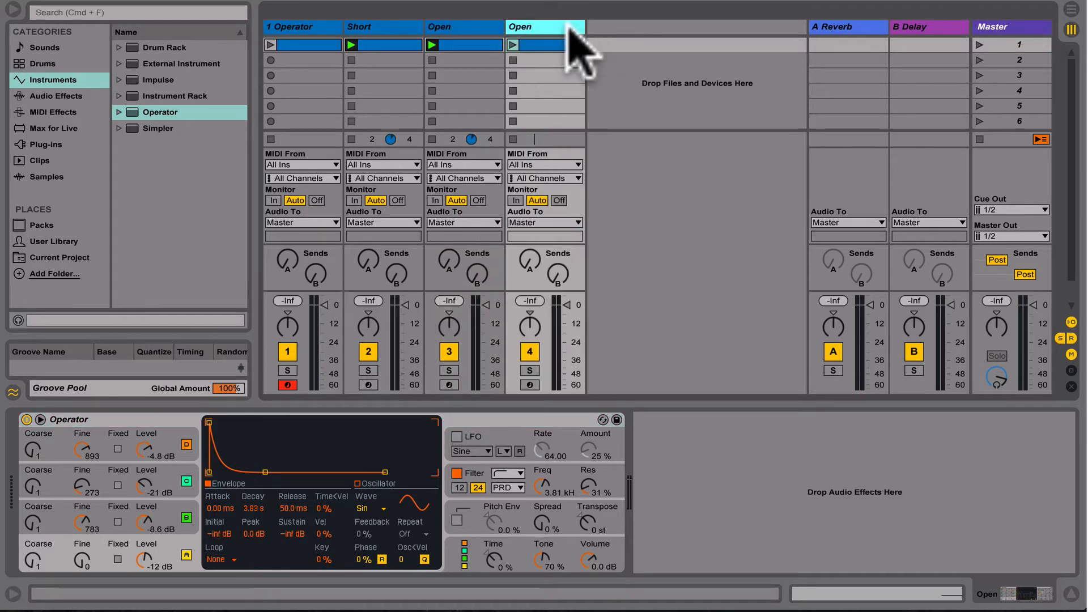
key("super+r")
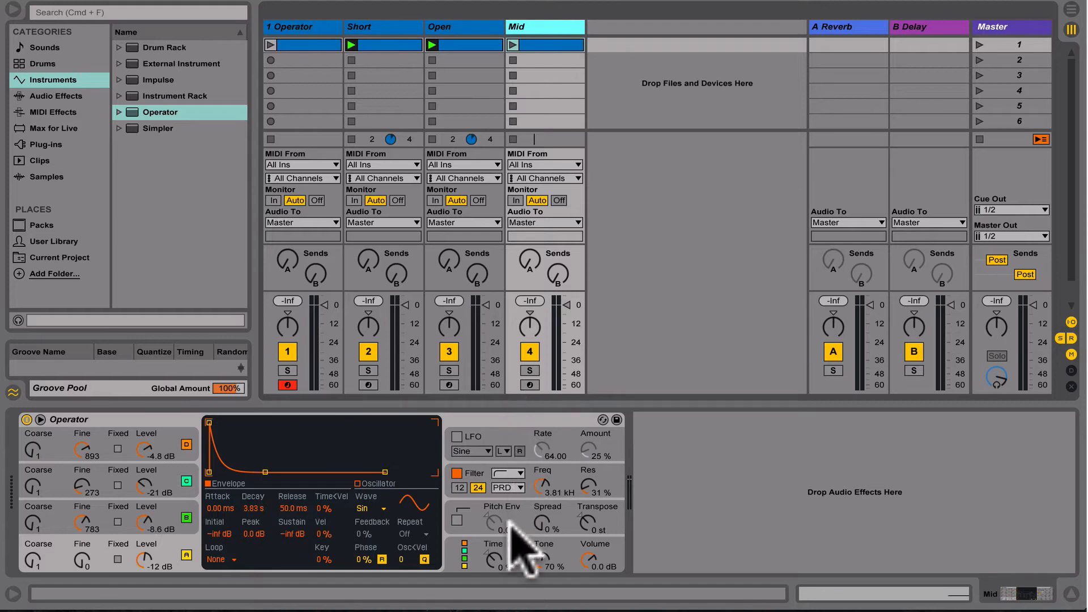
left_click_drag(494, 557, 494, 575)
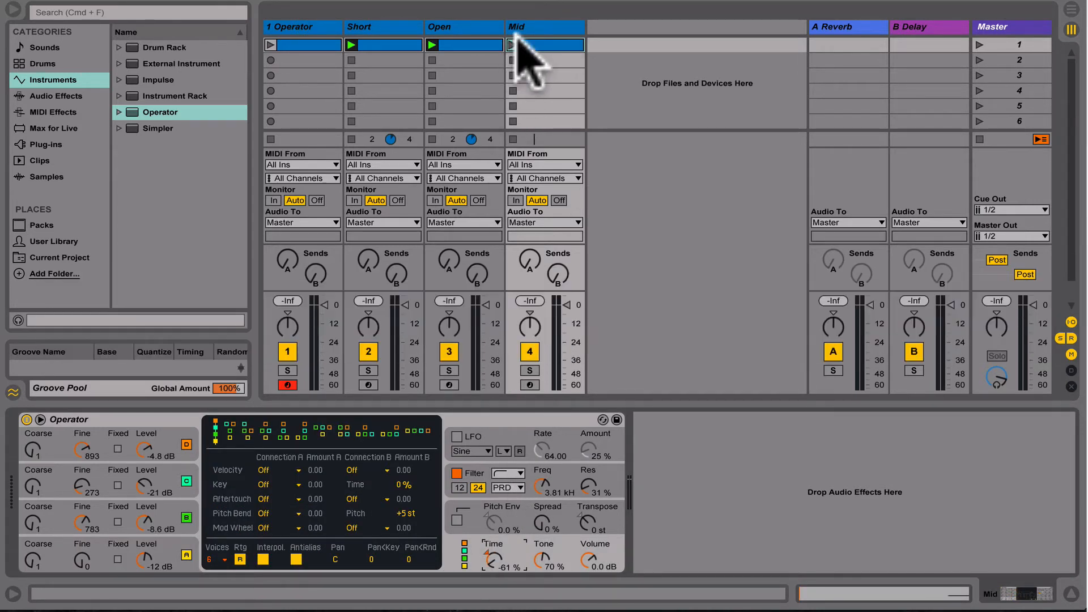
- Delete the C3 note at 1.1.3 from the Short clip
left_click(378, 47)
double_click(378, 44)
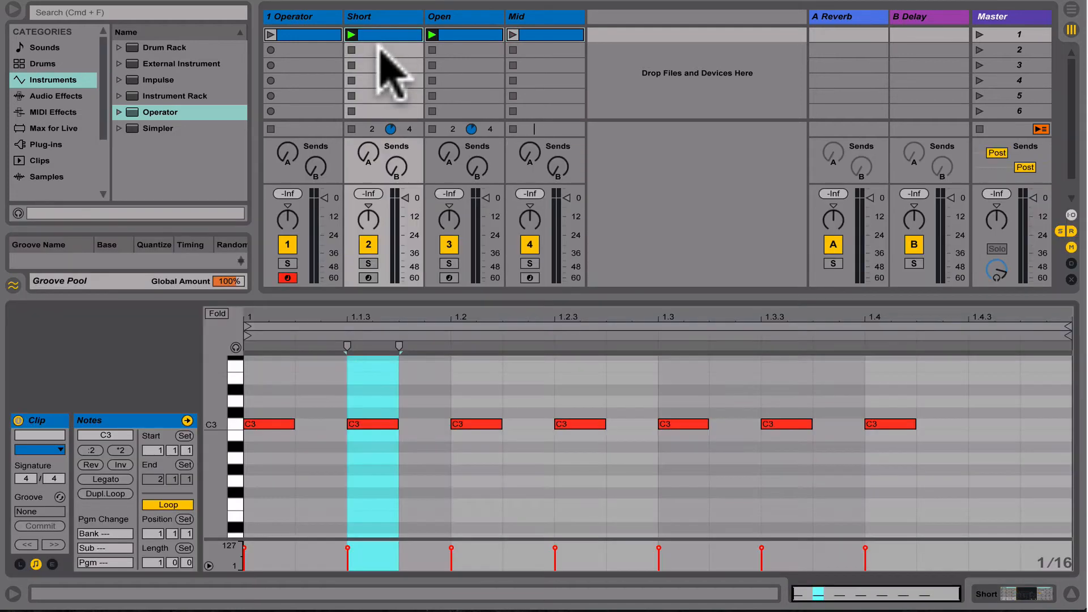
left_click_drag(347, 387, 368, 453)
key("Delete")
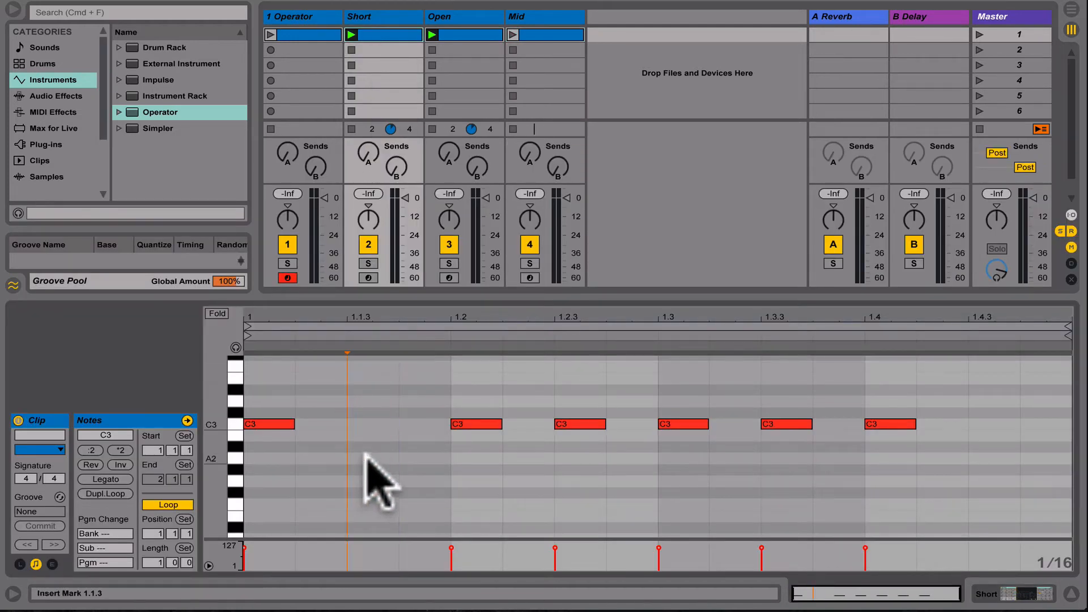
- In the Mid clip, add a sixteenth C3 note at 1.1.3 and delete the note at 1.4.3
left_click(541, 35)
double_click(374, 423)
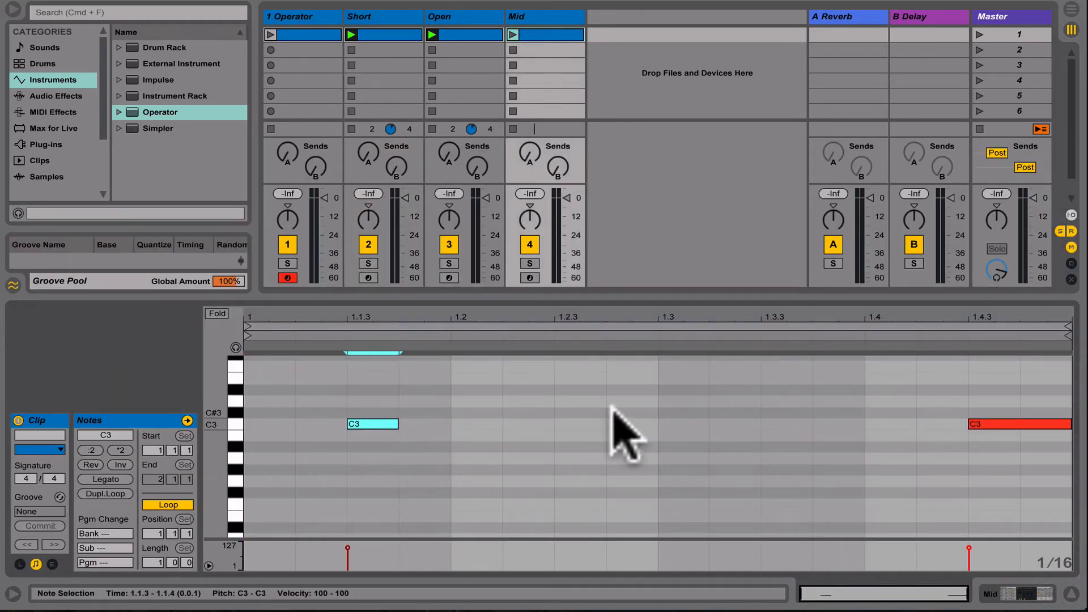
left_click_drag(907, 409, 981, 452)
key("Delete")
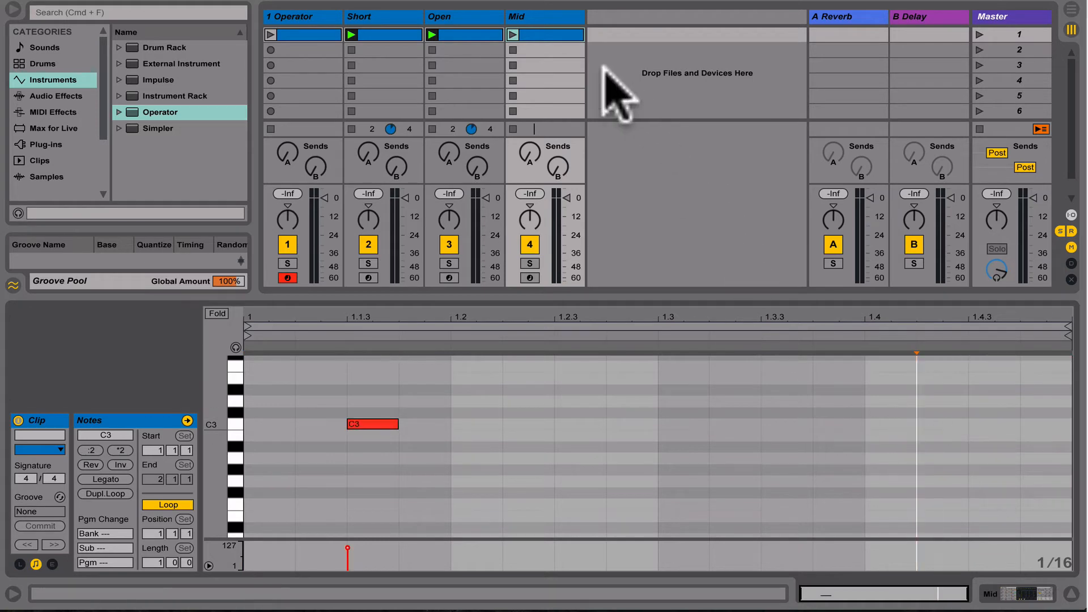
- Launch the Mid clip and set the global Time of the Mid track's Operator to -66 %
left_click(513, 34)
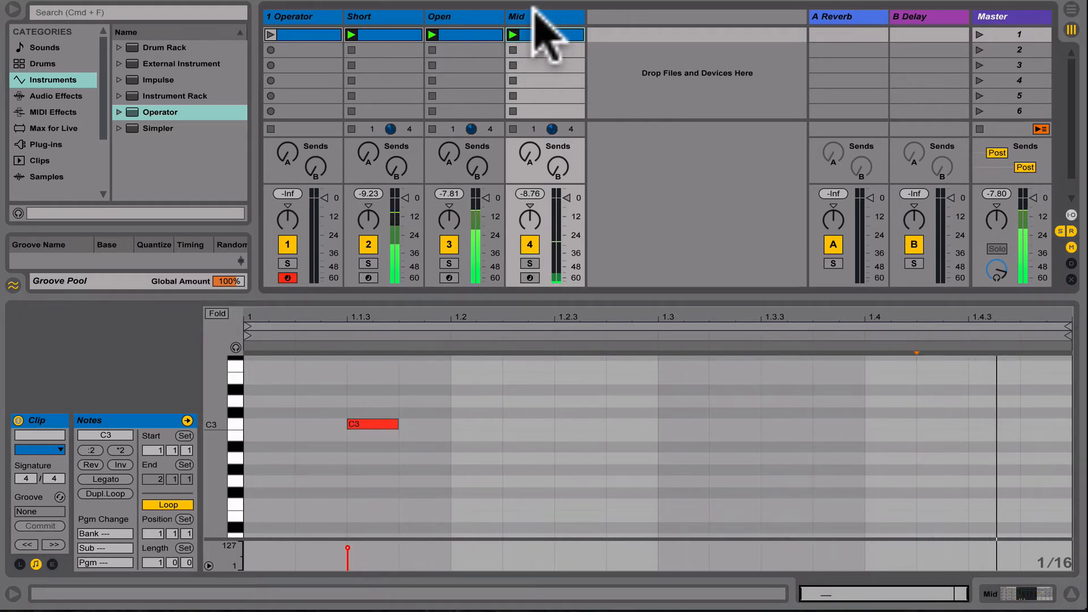
double_click(533, 16)
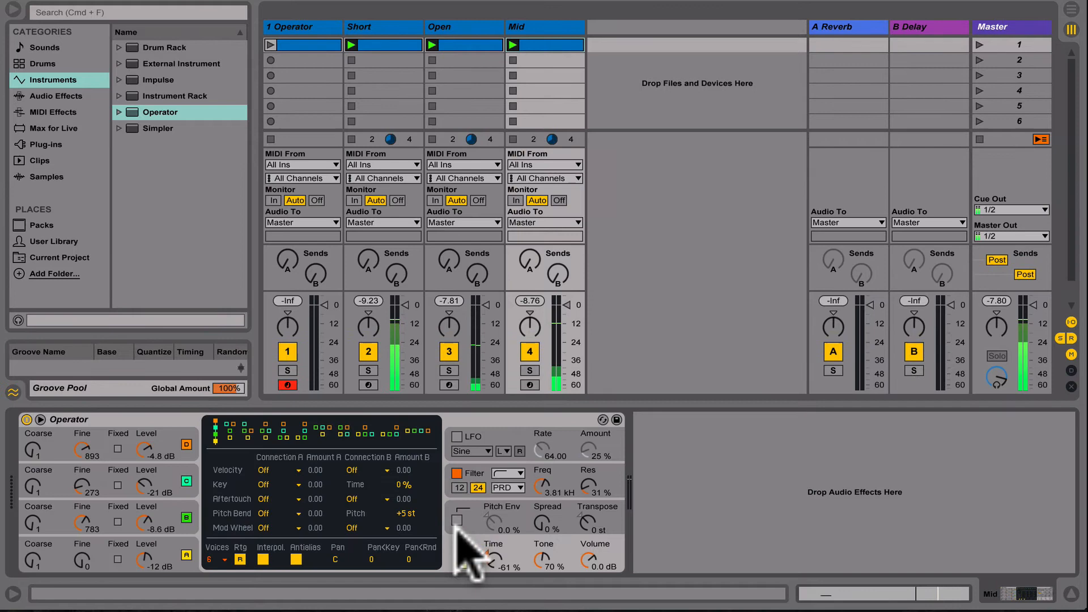
left_click(491, 560)
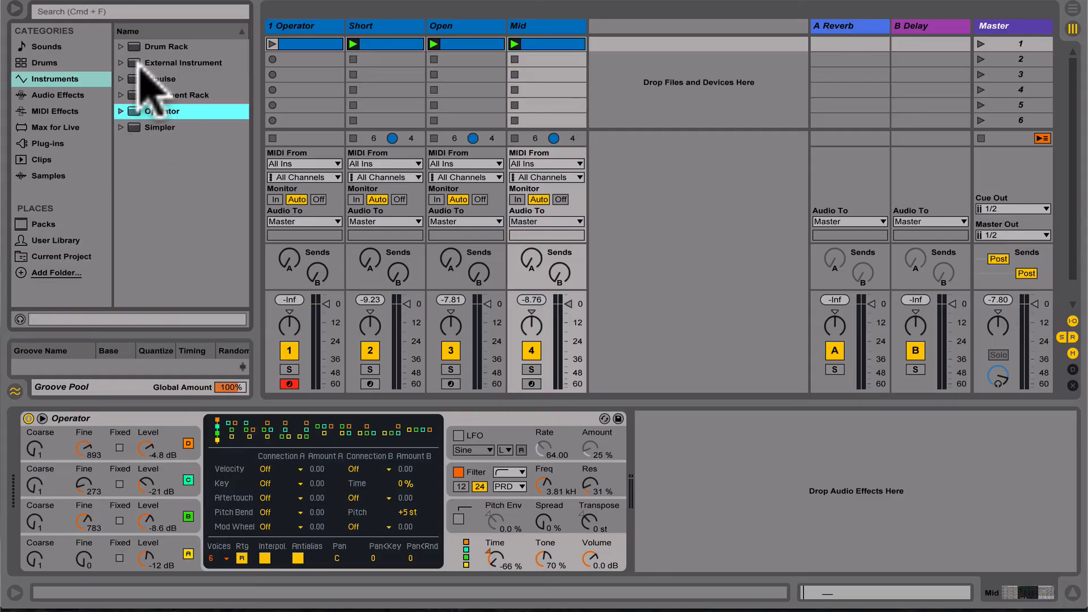
- Create a Drum Rack track and move the Short, Open and Mid Operators onto its C2, C#2 and D2 pads
left_click_drag(159, 47, 610, 46)
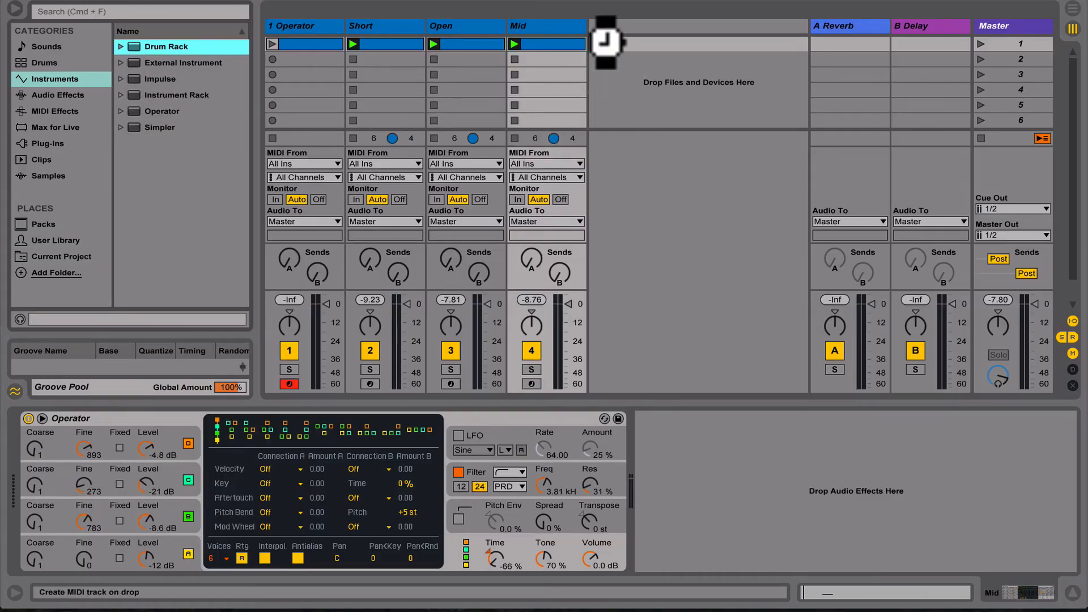
left_click(394, 25)
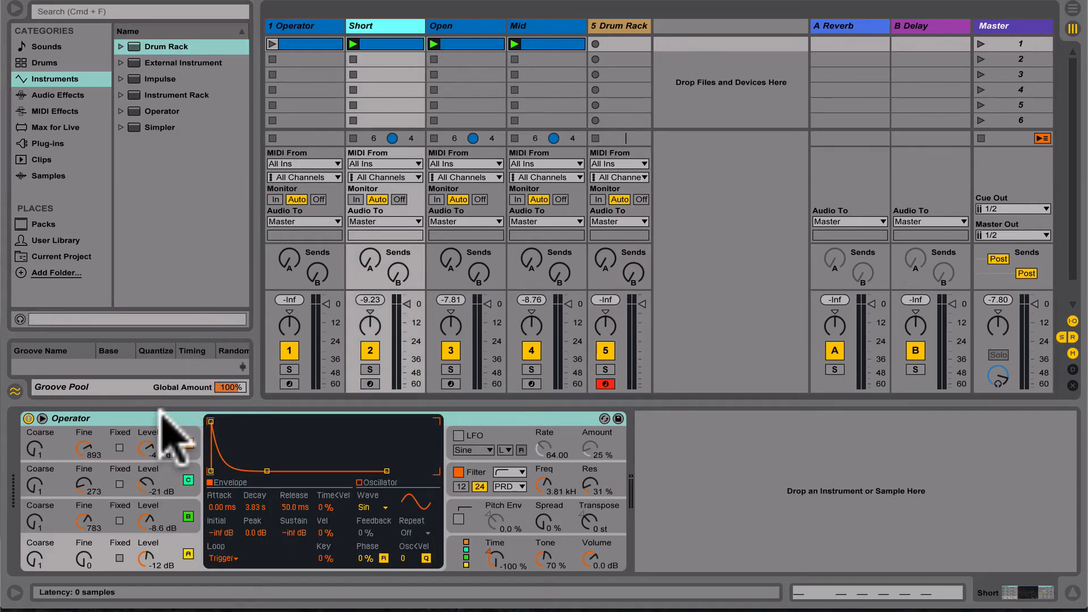
left_click_drag(162, 413, 97, 440)
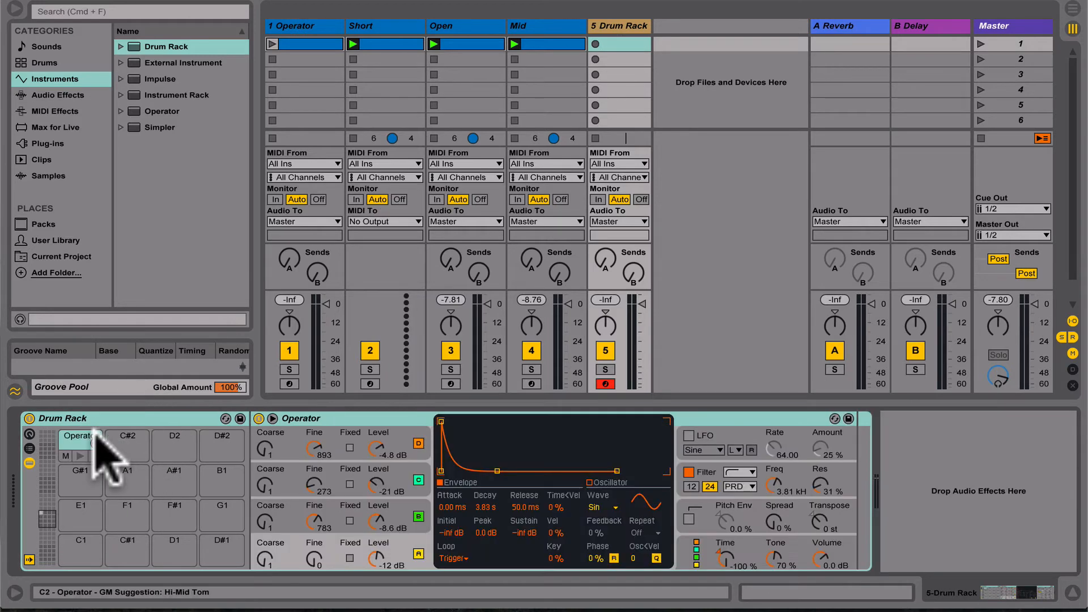
left_click(445, 25)
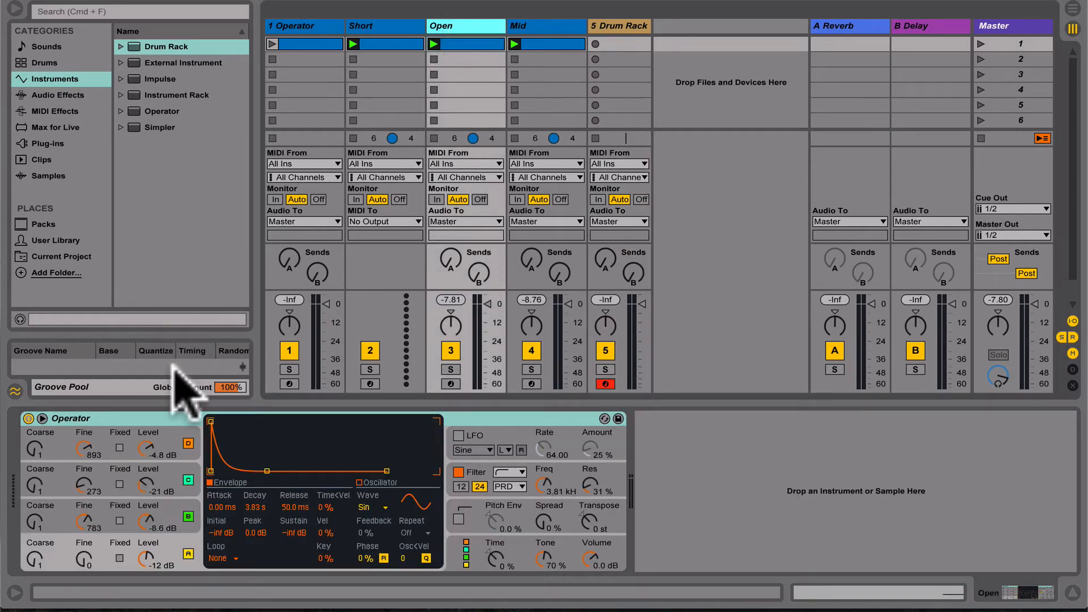
left_click_drag(165, 418, 137, 447)
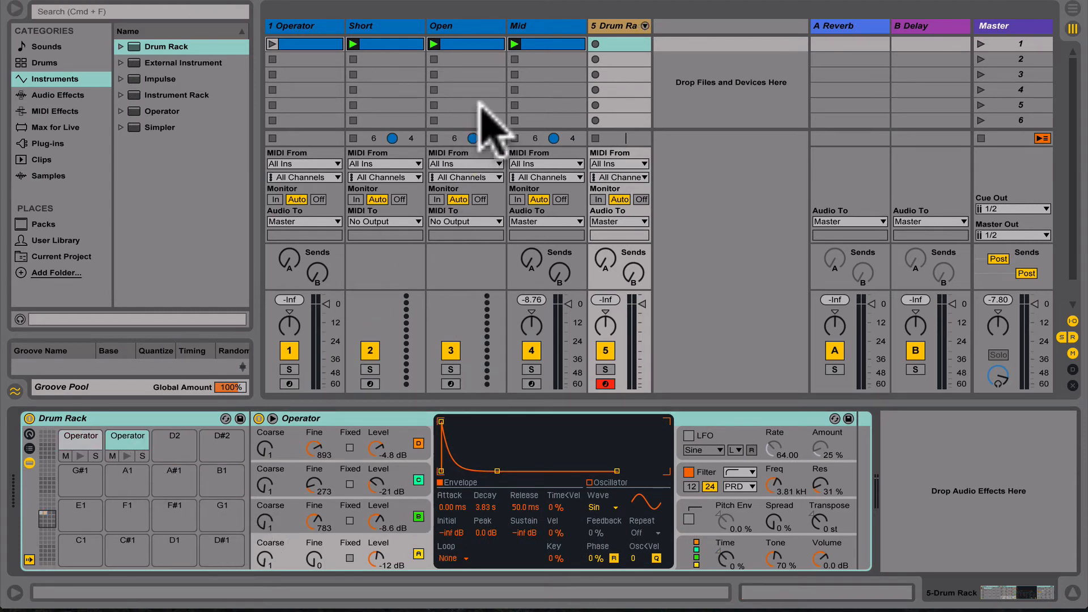
left_click(542, 25)
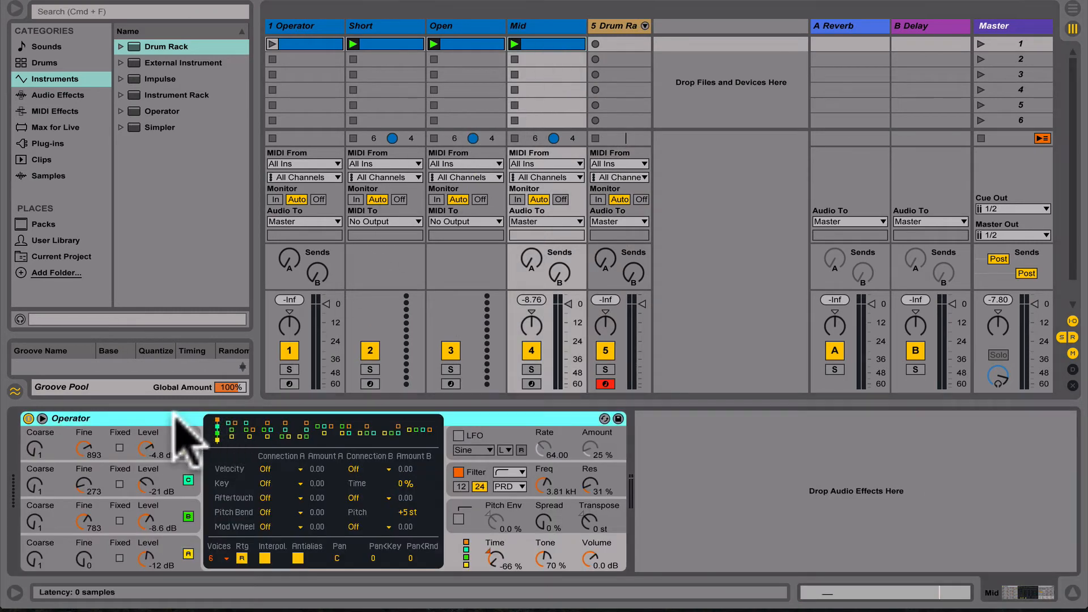
left_click_drag(175, 413, 173, 441)
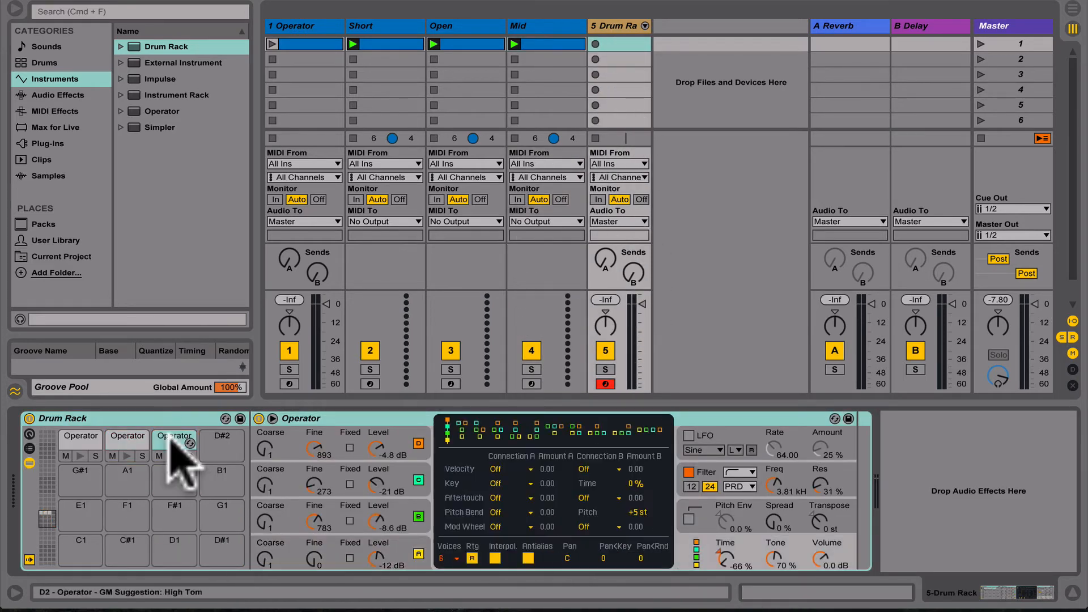
- Create a clip on the Drum Rack track with sixteenth C2 notes every eighth from 1.1.1 to 1.4, plus C#2 from 1.4.3 to the bar's end
left_click(387, 24)
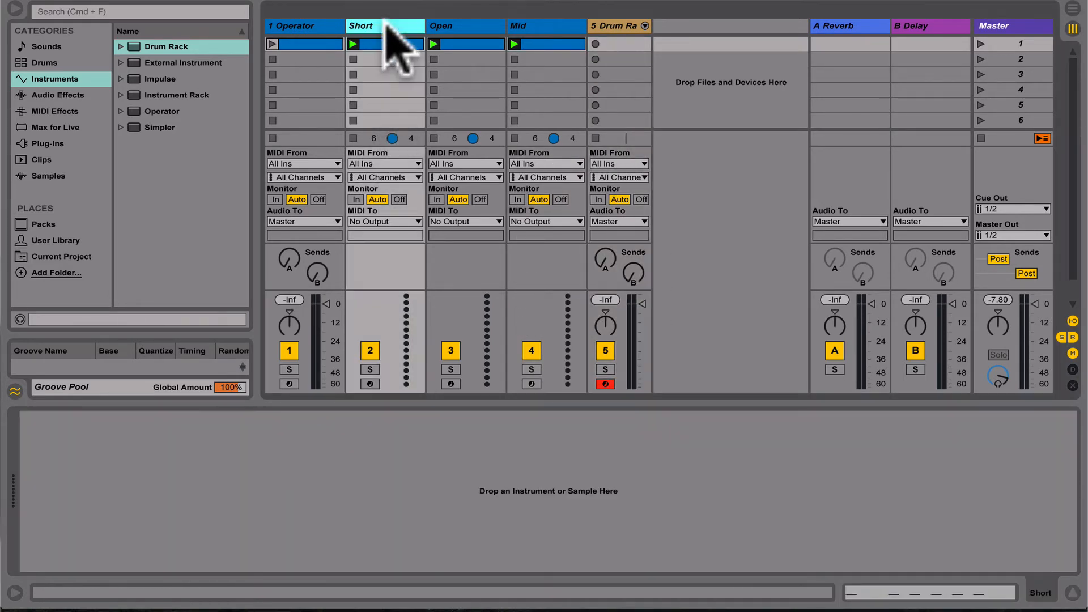
double_click(619, 44)
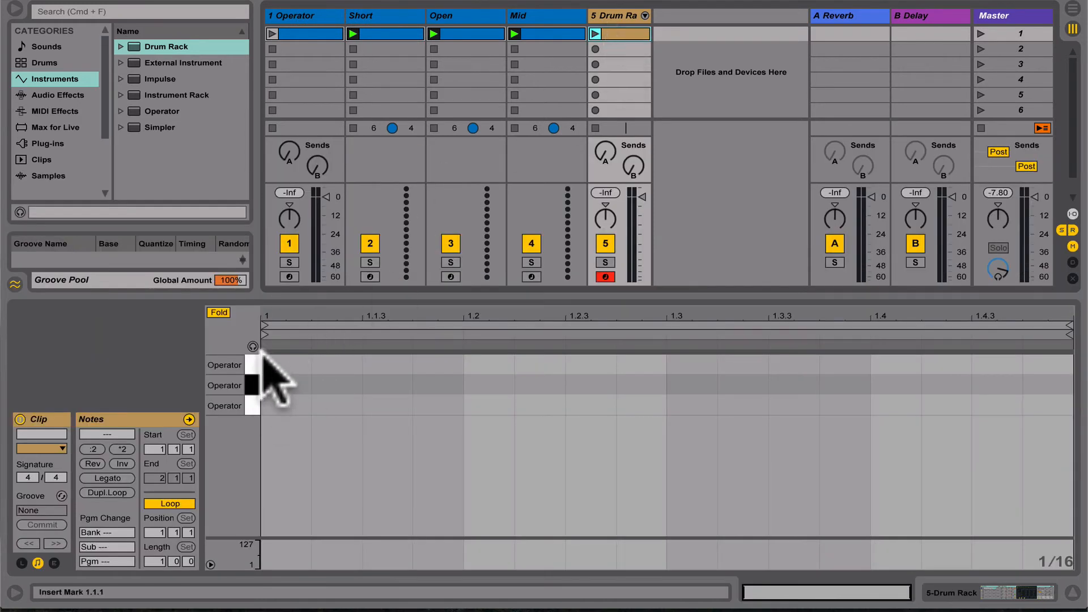
double_click(285, 405)
double_click(387, 406)
double_click(489, 406)
double_click(590, 406)
double_click(692, 405)
double_click(793, 406)
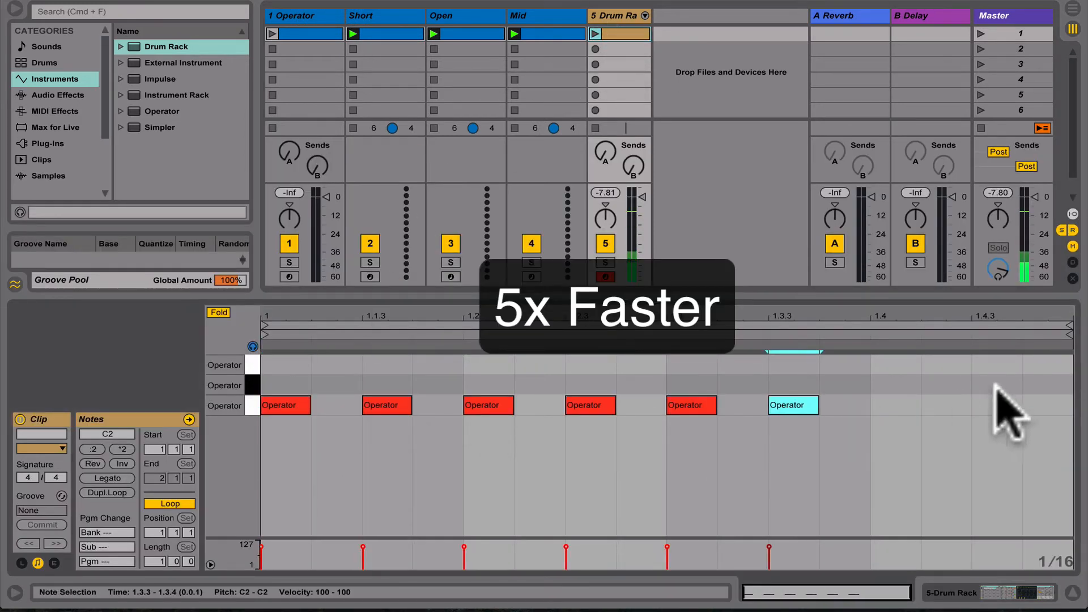
double_click(997, 385)
double_click(896, 405)
- Move the C2 notes at 1.2 and 1.3 up to C#2 and launch the Drum Rack clip
left_click_drag(488, 407, 487, 388)
left_click_drag(691, 407, 689, 387)
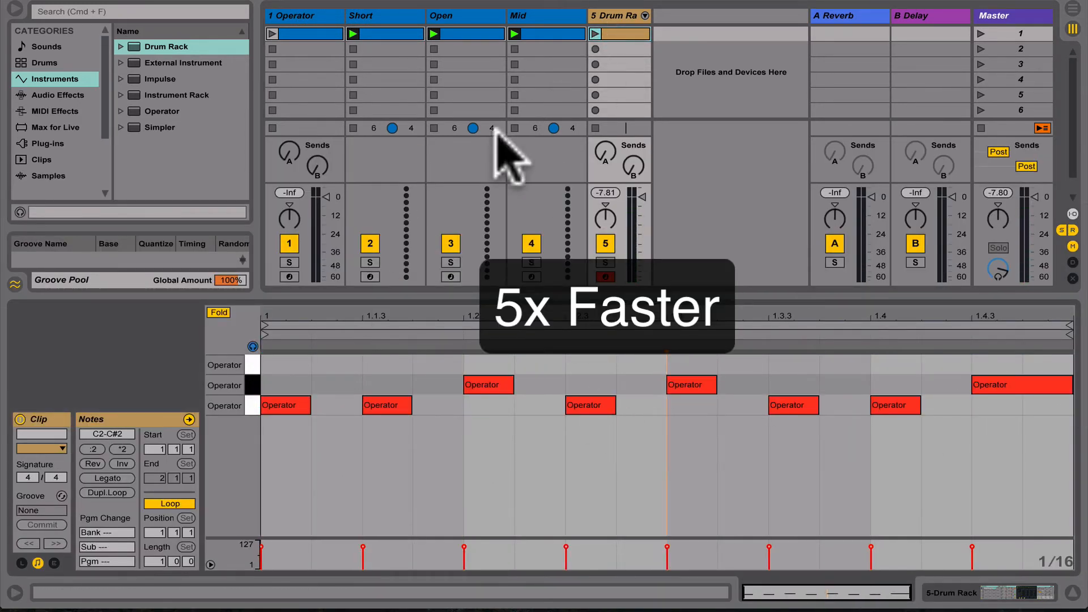
left_click(594, 33)
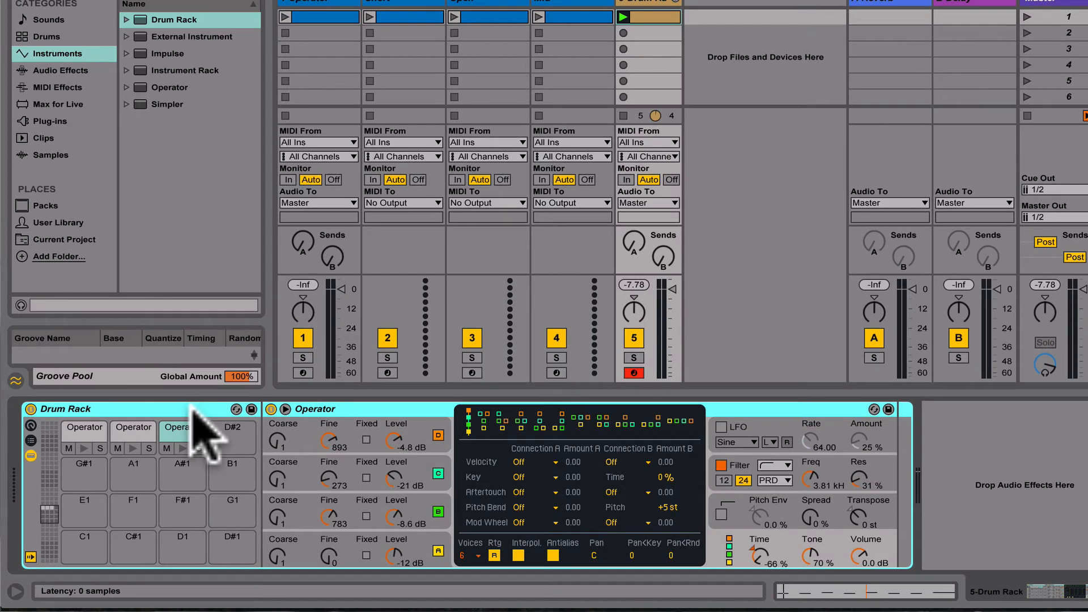
- Show the Drum Rack's macro controls and map the D2 Operator's filter frequency to Macro 1
left_click(31, 426)
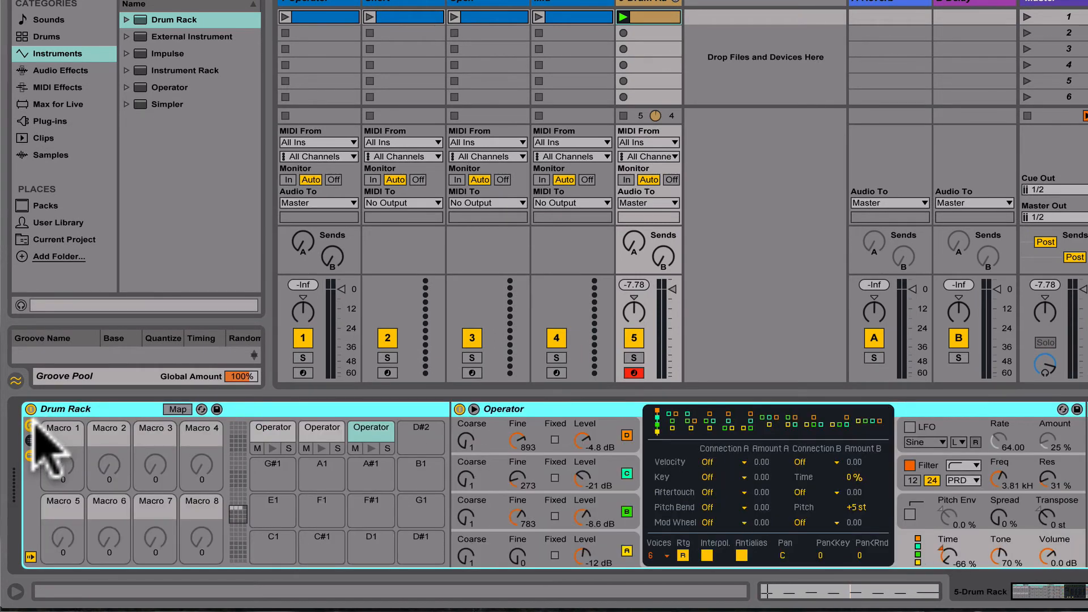
left_click(178, 409)
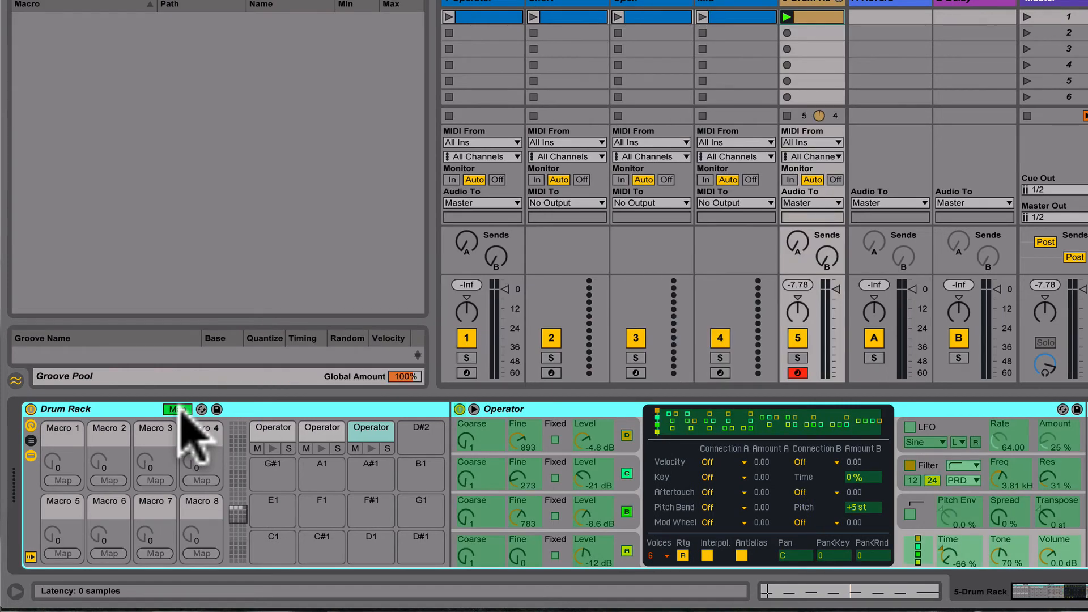
left_click(1001, 476)
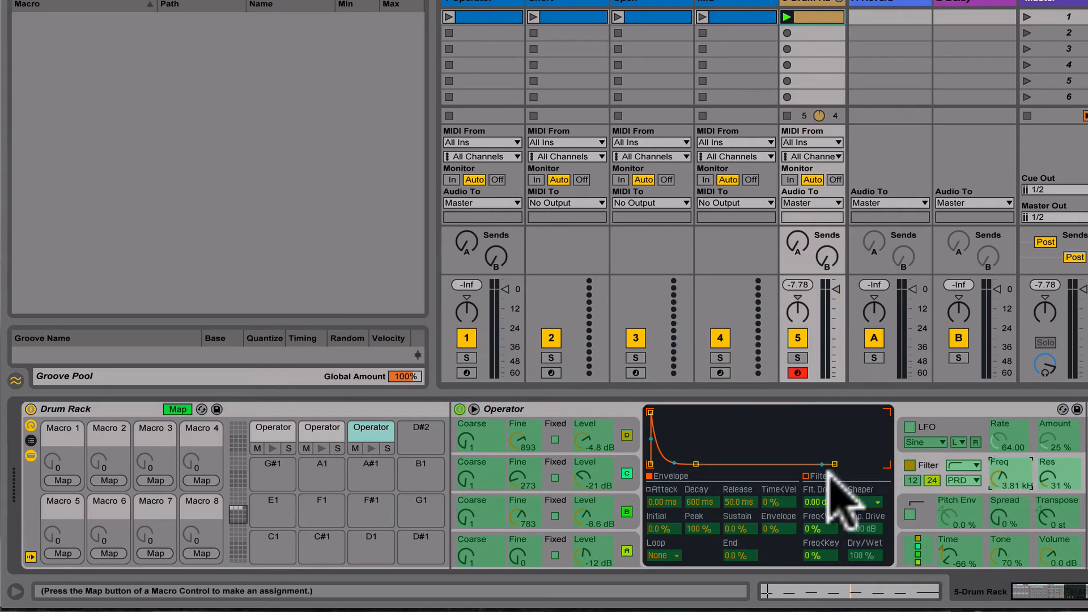
left_click(58, 481)
- Map the filter frequencies of the C#2 and C2 Operators to the Filter Freq macro, ending in normal view without map mode
left_click(321, 433)
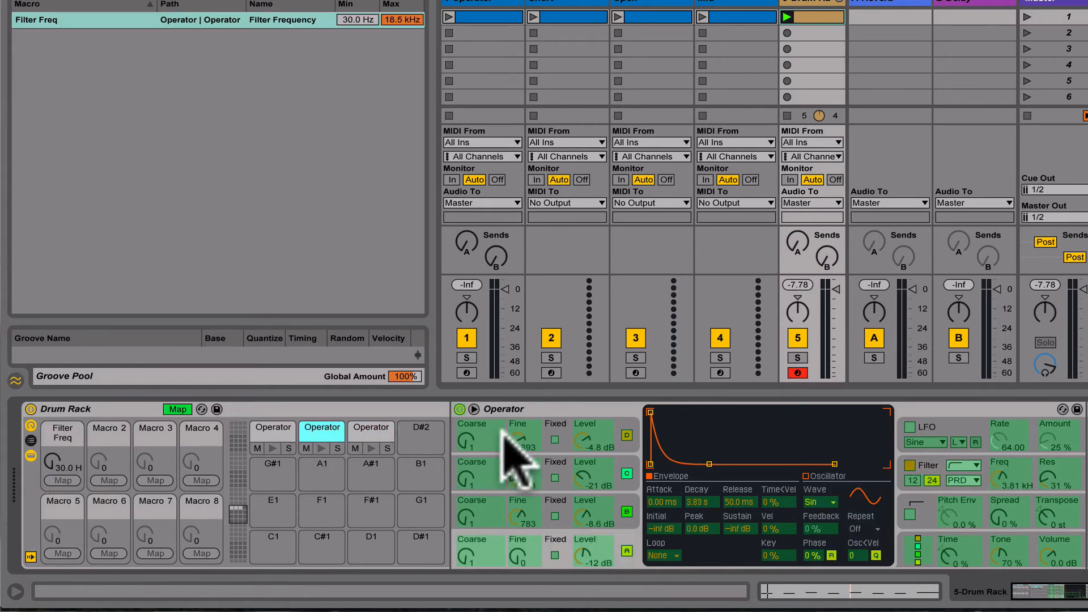
left_click(999, 479)
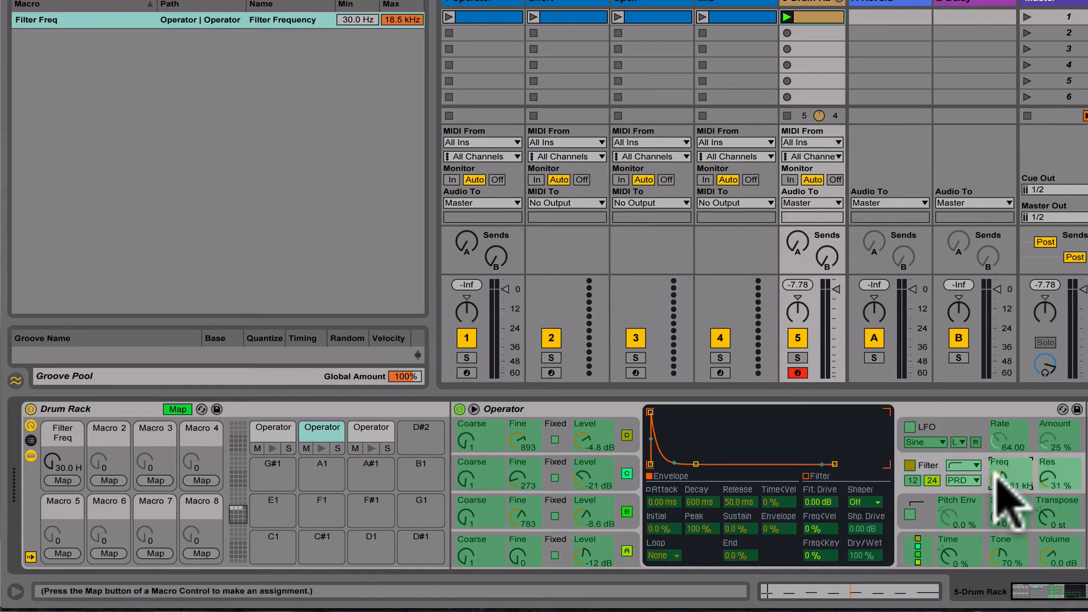
left_click(70, 480)
left_click(271, 428)
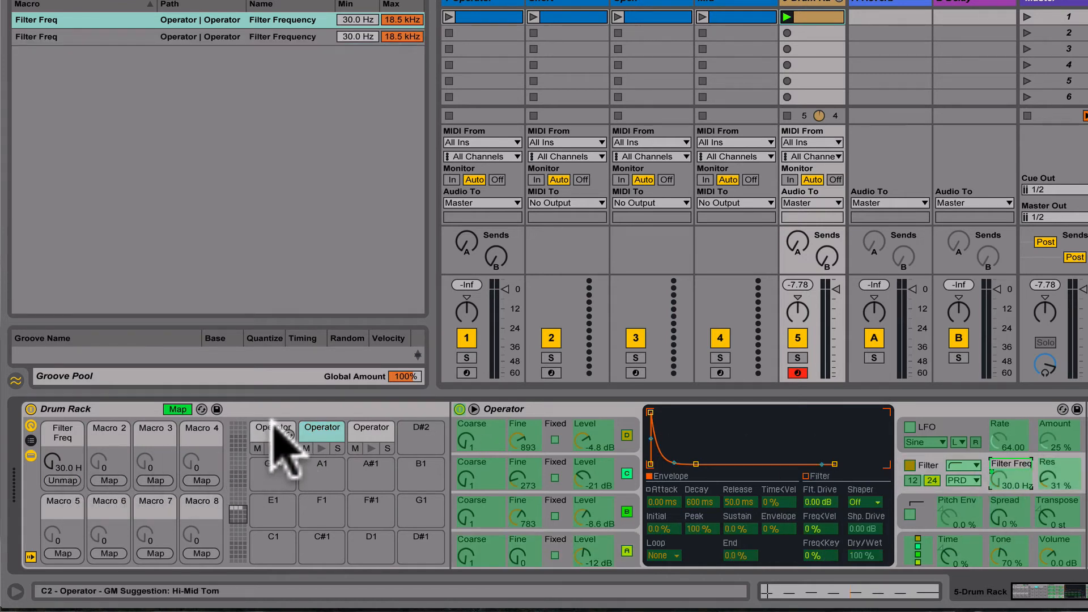
left_click(998, 480)
left_click(61, 481)
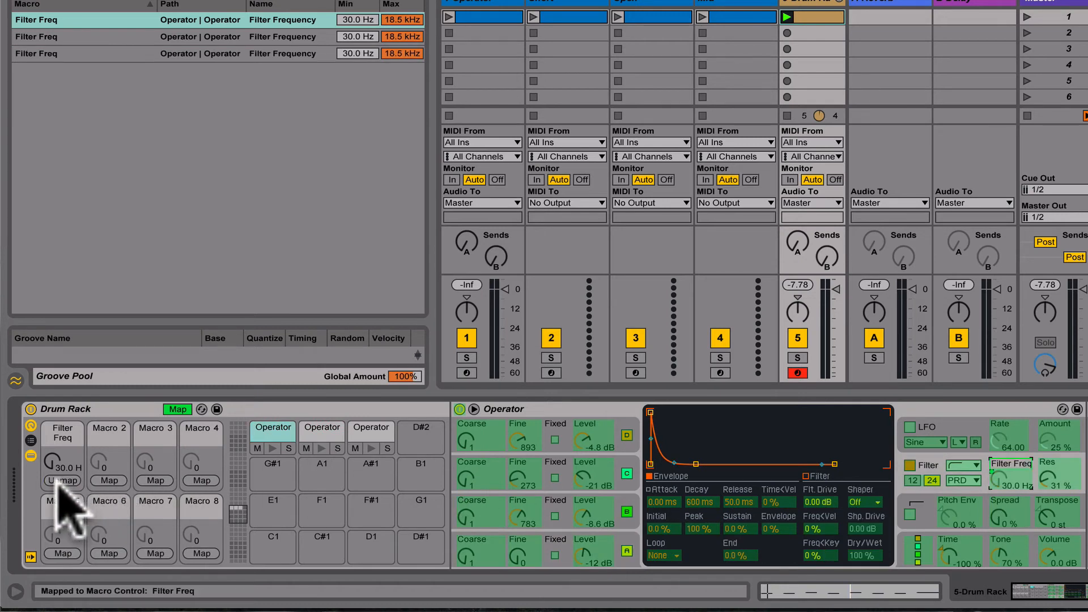
left_click(177, 410)
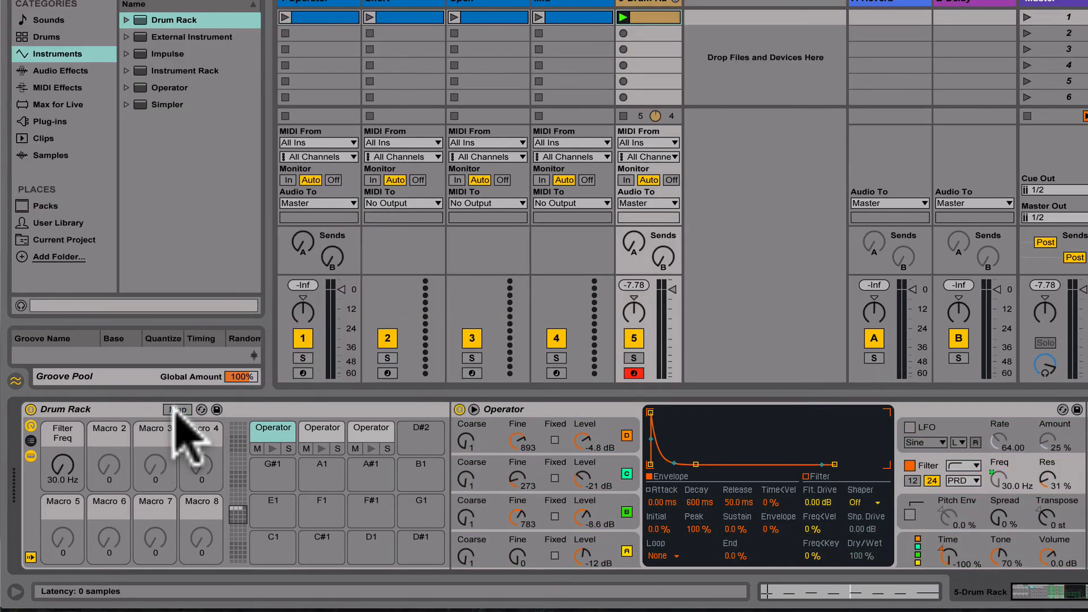
- Set the Filter Freq macro to 4.49 kHz and reset the Transpose and Time macros to 0 st and 0 %
left_click_drag(63, 464, 63, 461)
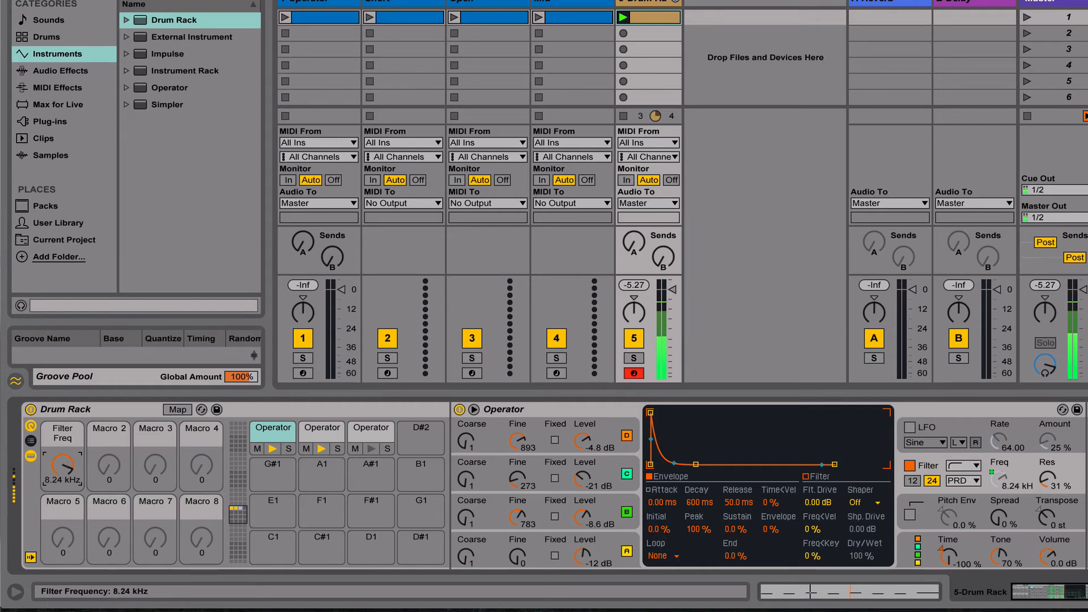
left_click_drag(62, 464, 62, 459)
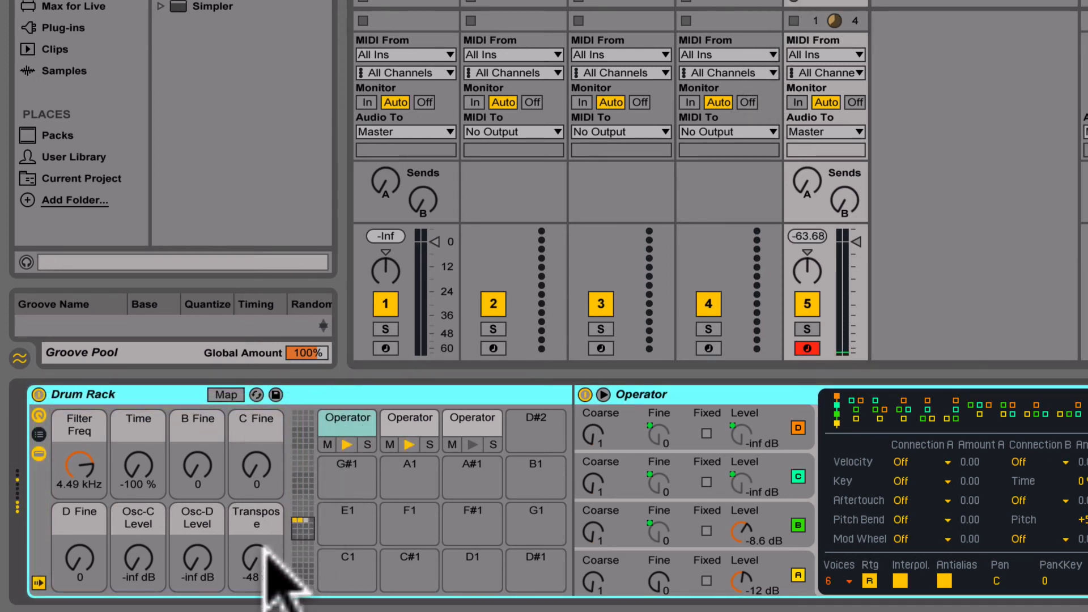
key("Delete")
left_click(141, 476)
key("Delete")
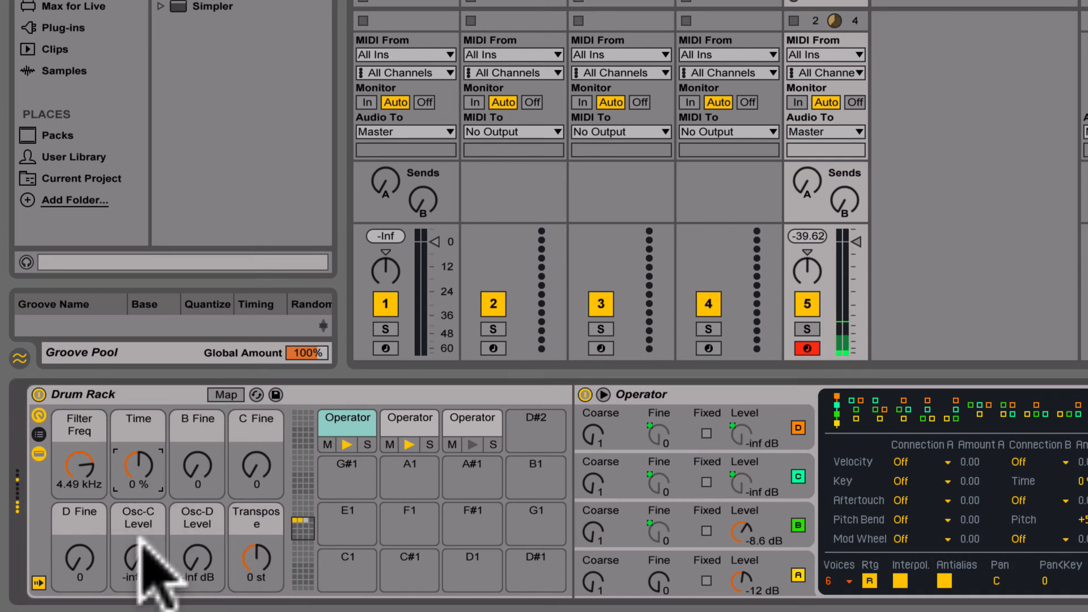
- Set the Osc-C Level macro to -23 dB, Osc-D Level to -16 dB, B Fine to 456 and C Fine to 716
left_click_drag(139, 537, 139, 507)
left_click_drag(197, 559, 197, 544)
left_click_drag(197, 465, 257, 428)
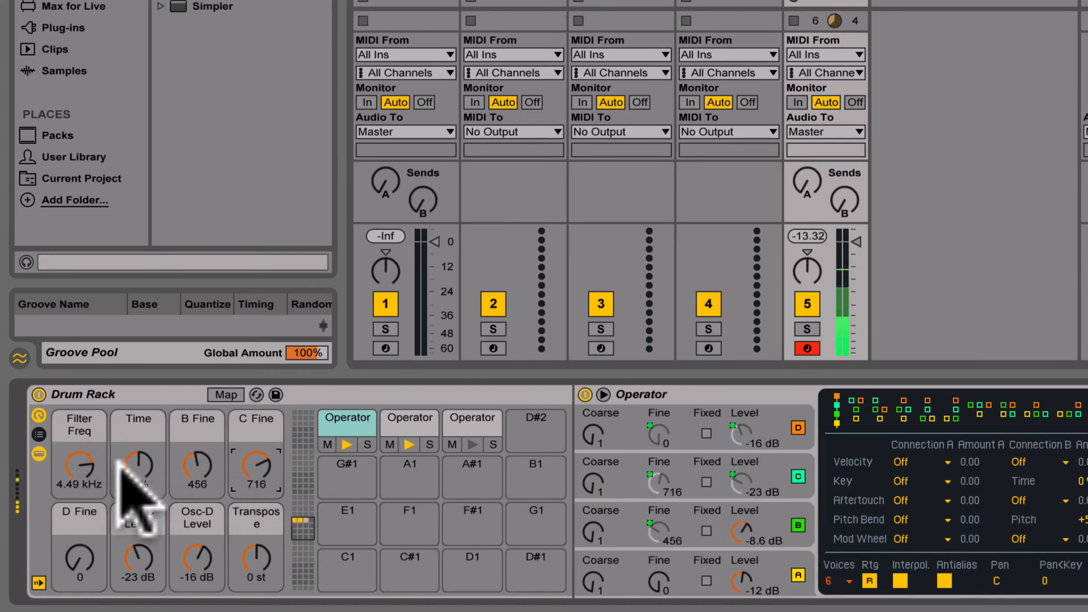
- Set the Filter Freq macro to 3.86 kHz, D Fine to 779, B Fine to 685 and Osc-D Level to -4.4 dB
mouse_move(84, 464)
left_mouse_down()
mouse_move(84, 448)
mouse_move(85, 476)
left_mouse_up()
left_click_drag(80, 558, 79, 545)
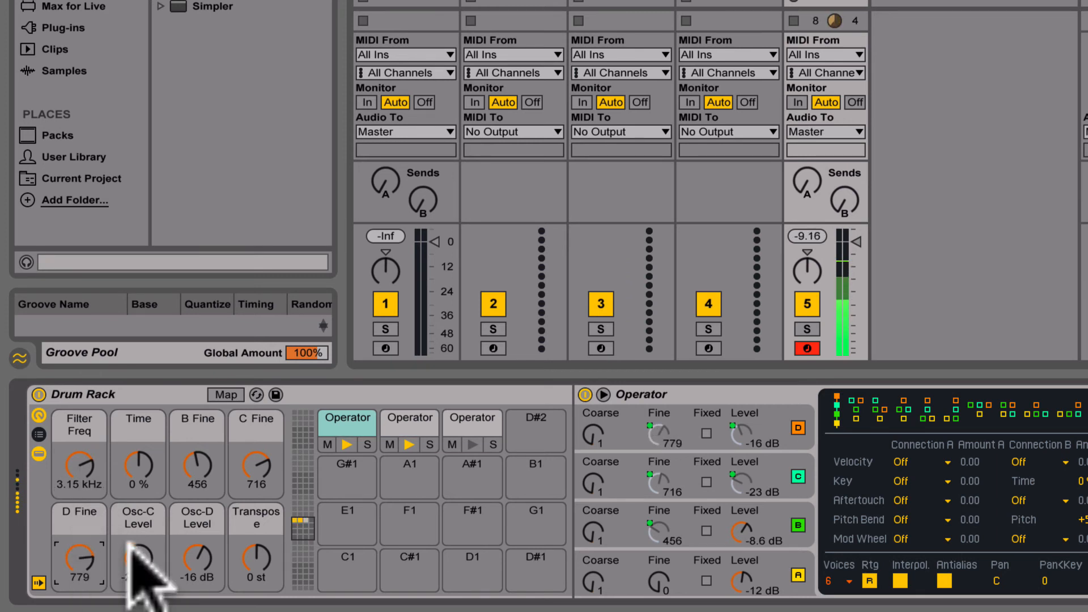
left_click_drag(195, 465, 187, 457)
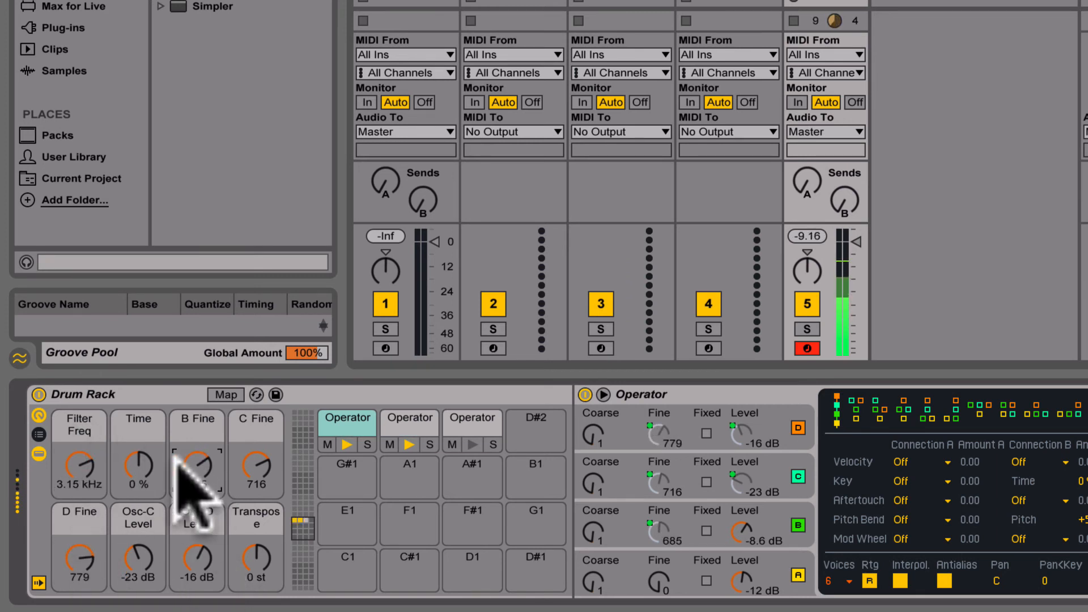
left_click_drag(79, 462, 79, 469)
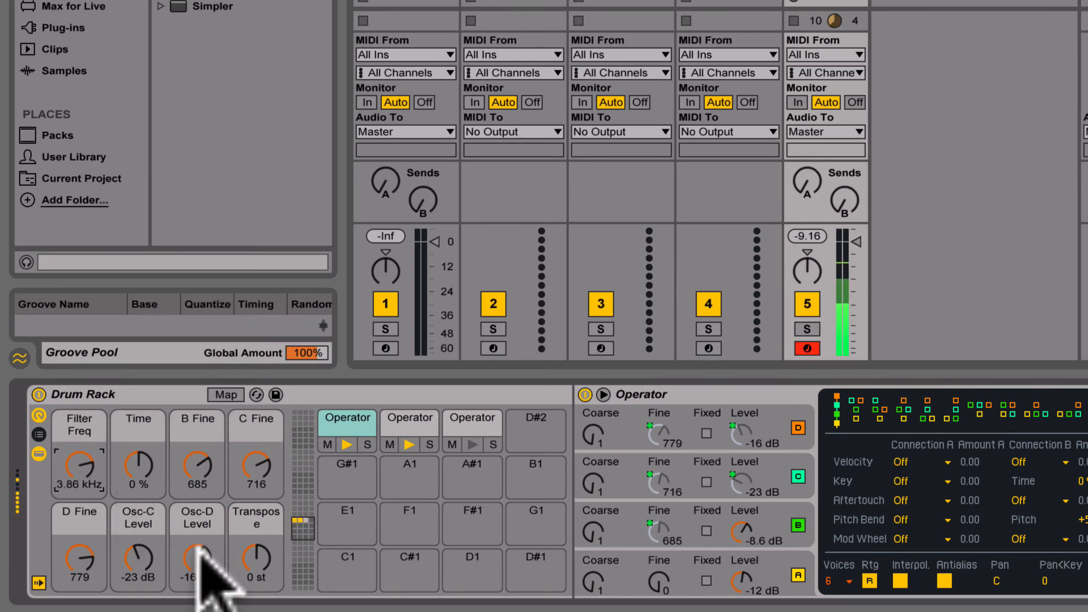
left_click_drag(206, 571, 202, 550)
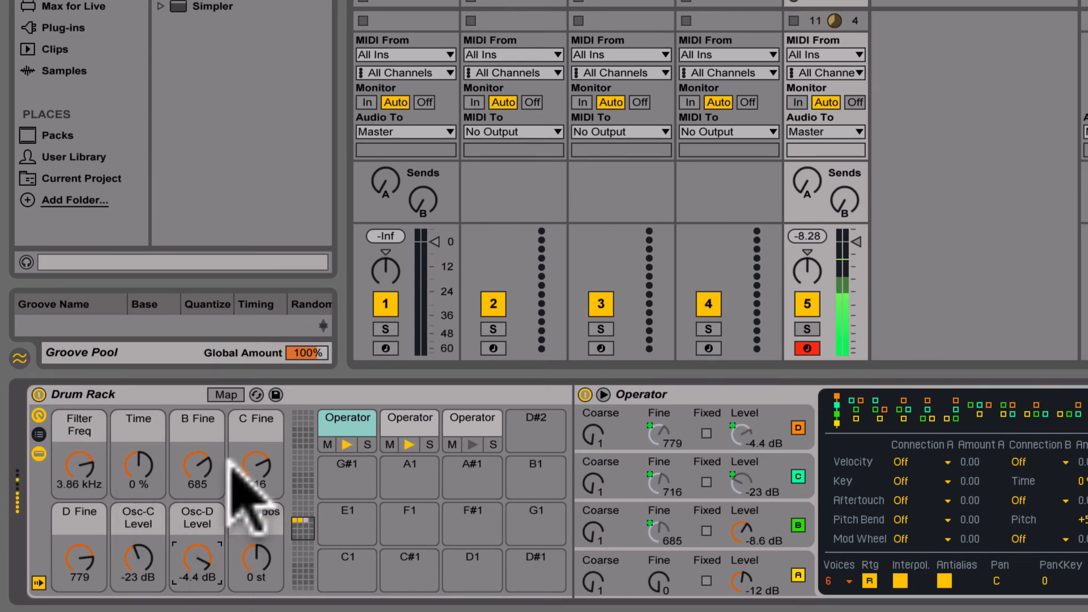
- Set the B Fine macro to 456, C Fine to 220, Osc-C Level to -17 dB and D Fine to 637
left_click_drag(199, 464, 199, 457)
left_click_drag(262, 442, 187, 503)
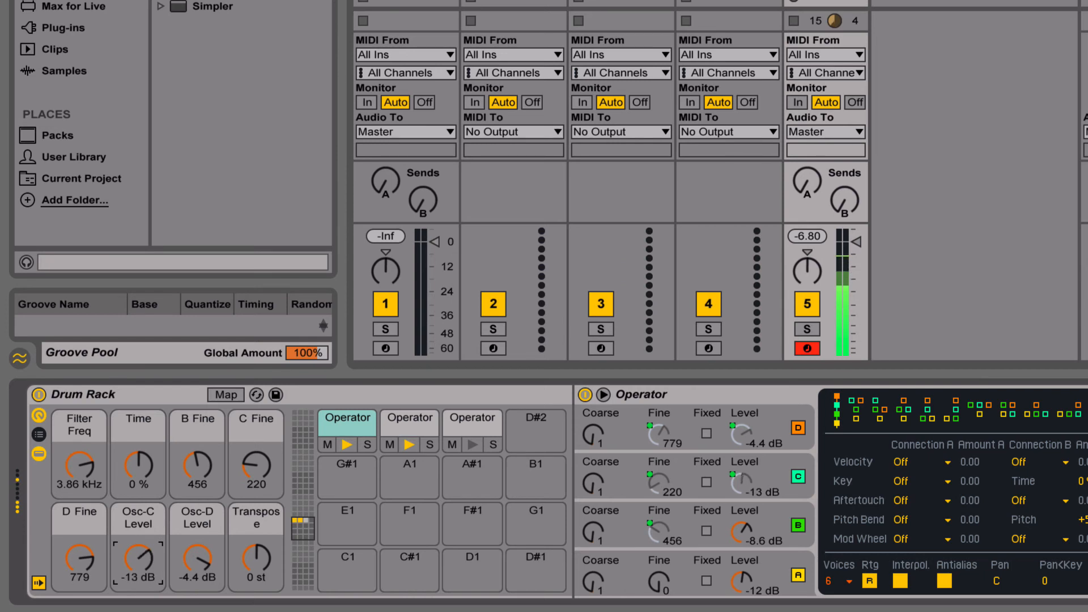
mouse_move(138, 559)
left_mouse_down()
mouse_move(138, 547)
mouse_move(90, 584)
mouse_move(90, 567)
mouse_move(125, 573)
mouse_move(89, 570)
mouse_move(134, 552)
left_mouse_up()
left_click(88, 559)
left_click(170, 571)
- Set the Transpose macro to +48 st and the Time macro to 81 %
left_click_drag(256, 562, 250, 555)
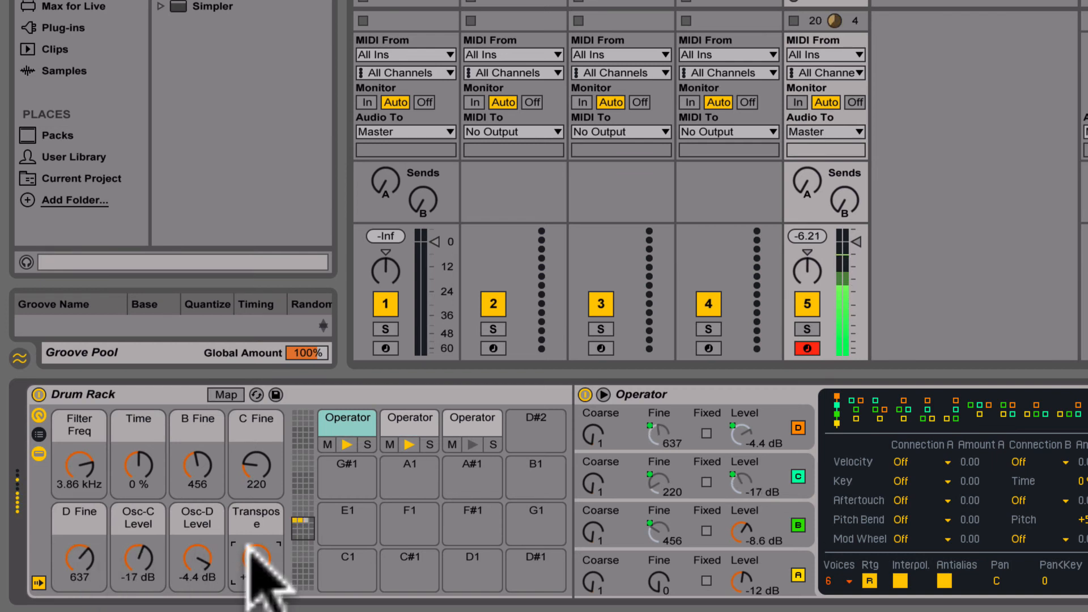
left_click_drag(122, 422, 121, 433)
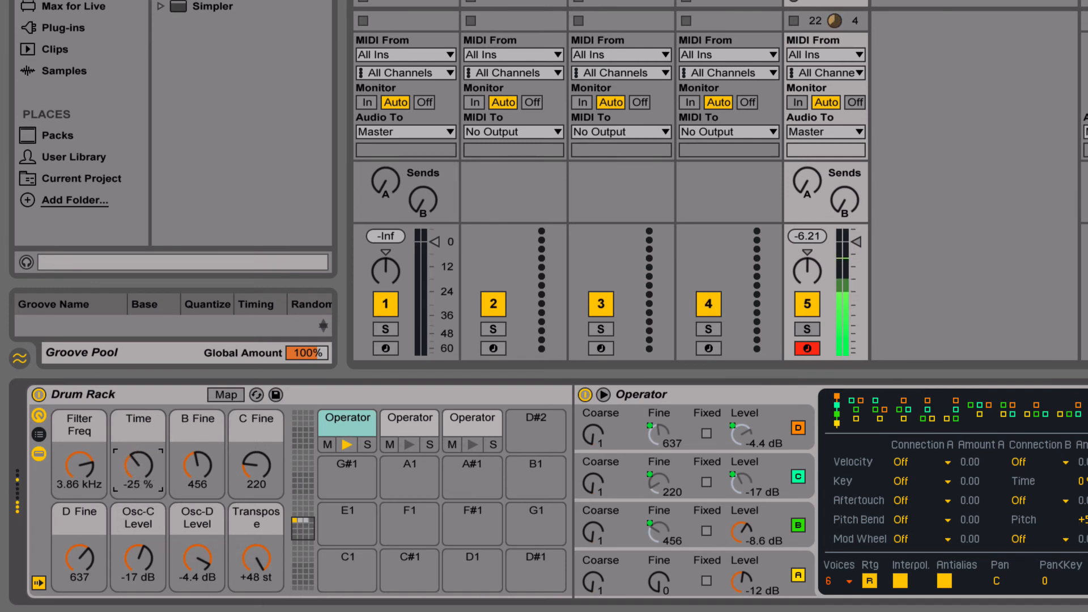
left_click_drag(138, 465, 138, 454)
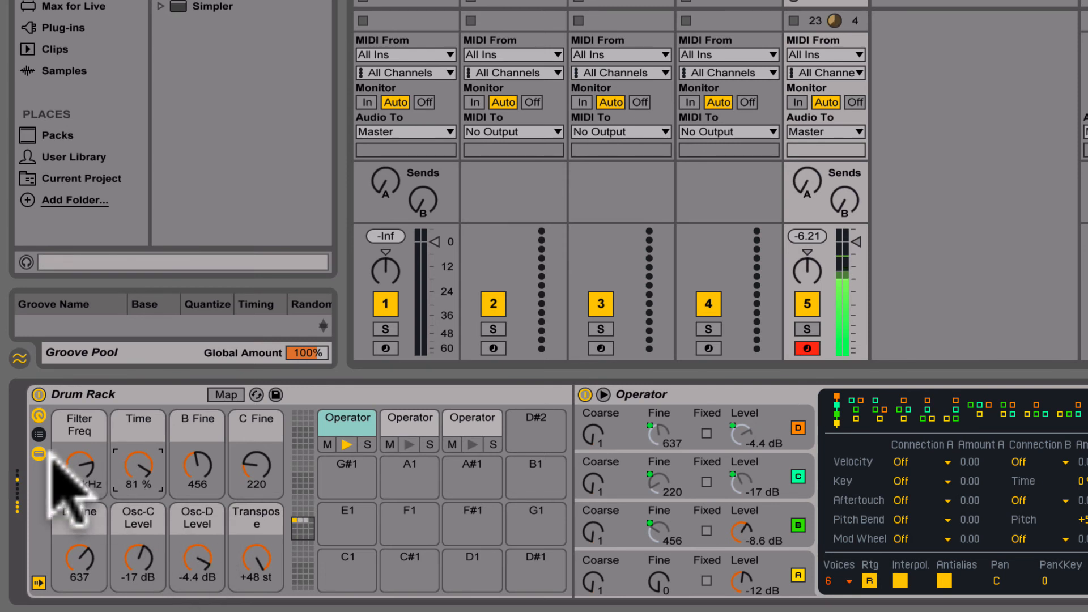
- Set the Filter Freq macro to 4.27 kHz and reset the Transpose macro to 0 st and the Time macro to 0 %
left_click_drag(61, 425, 80, 451)
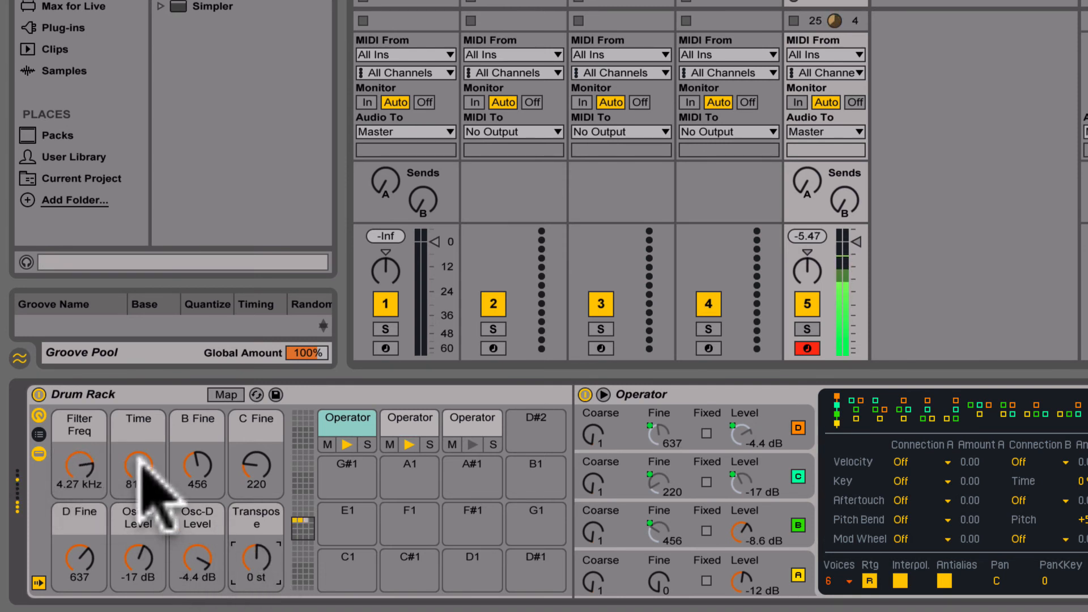
left_click(250, 553)
left_click(139, 465)
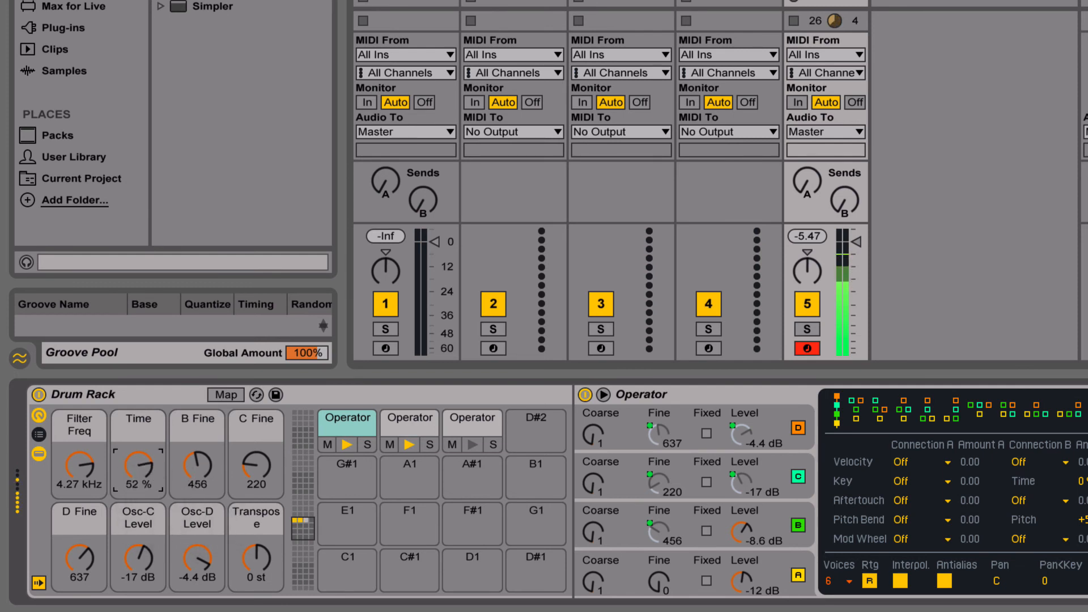
key("Delete")
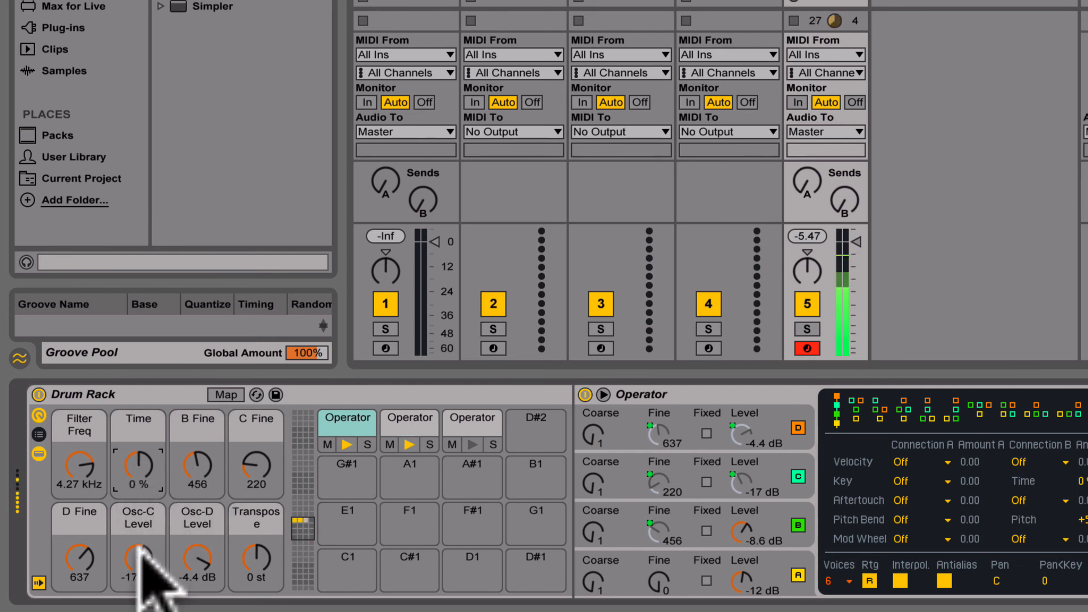
- Set the Osc-C Level macro to -10 dB, Osc-D Level to -23 dB, B Fine to 811, C Fine to 385 and D Fine to 181
mouse_move(137, 549)
left_mouse_down()
mouse_move(137, 562)
mouse_move(137, 549)
left_mouse_up()
mouse_move(241, 460)
left_mouse_down()
mouse_move(241, 473)
mouse_move(200, 434)
mouse_move(199, 414)
mouse_move(249, 445)
left_mouse_up()
mouse_move(188, 546)
left_mouse_down()
mouse_move(189, 567)
mouse_move(138, 534)
mouse_move(189, 545)
left_mouse_up()
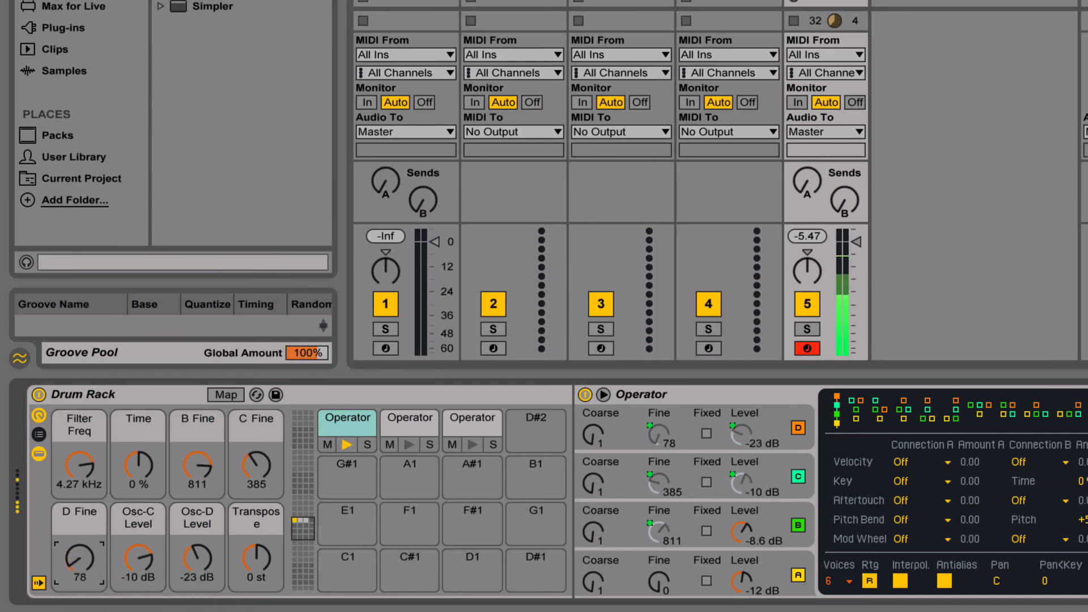
left_click_drag(79, 559, 79, 538)
- Set the Transpose macro to +39 st and try Filter Freq at 2.45 kHz and 9.58 kHz
left_click_drag(72, 451, 73, 462)
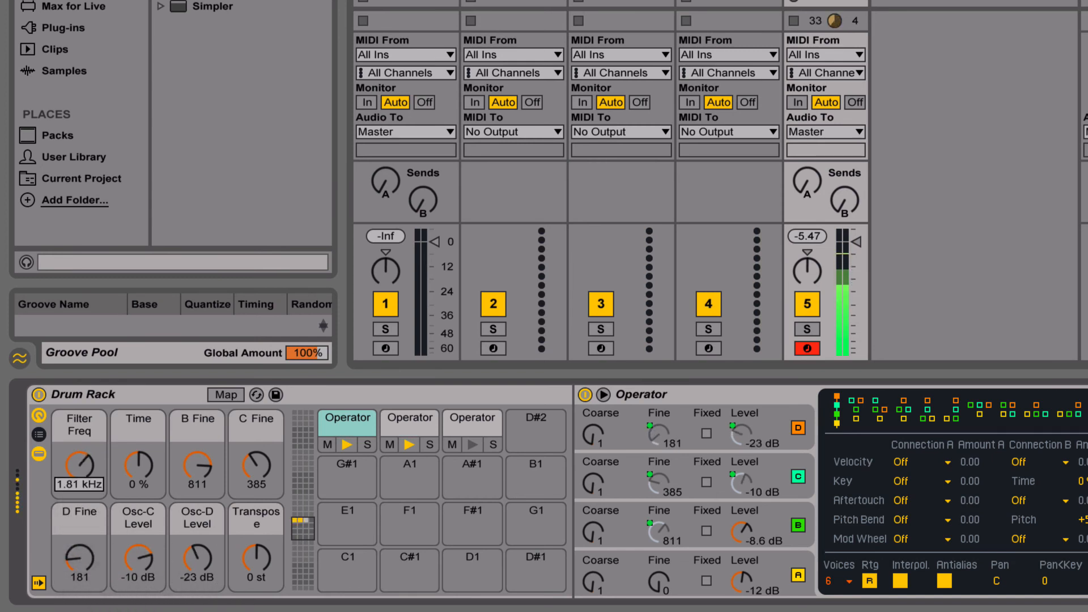
left_click_drag(73, 462, 73, 474)
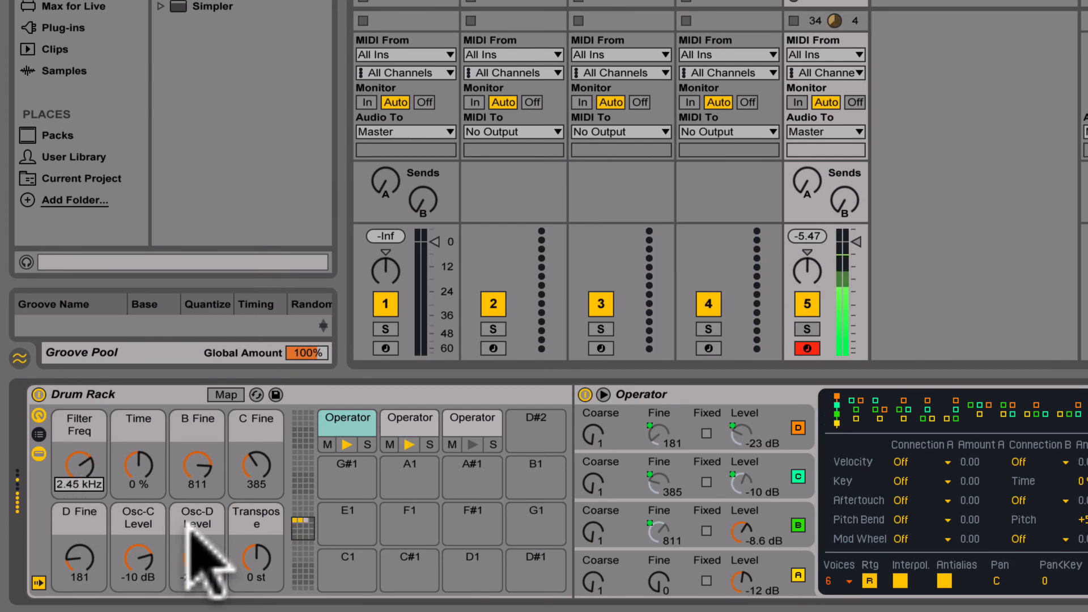
left_click_drag(256, 562, 256, 547)
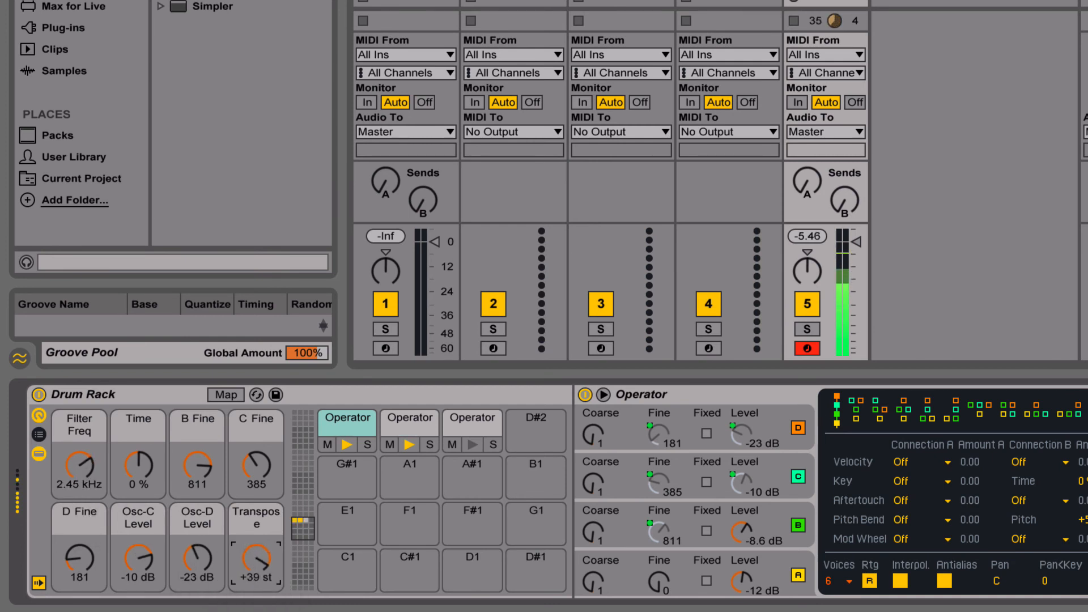
left_click_drag(139, 465, 84, 463)
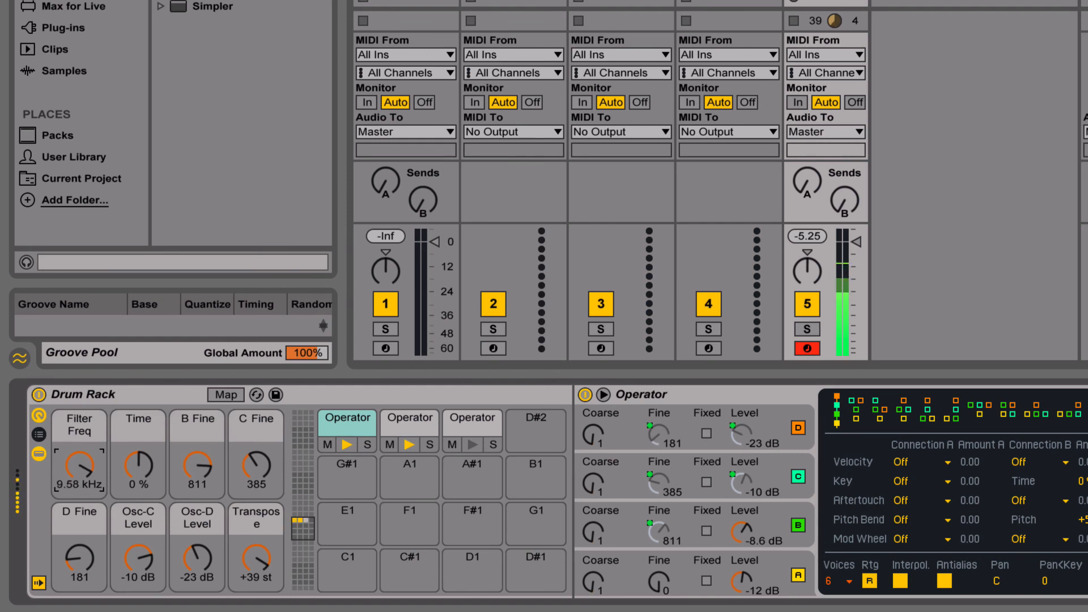
- Set the Filter Freq macro to 4.97 kHz, C Fine to 685 and B Fine to 275
left_click_drag(85, 454, 85, 461)
left_click_drag(245, 449, 245, 419)
left_click_drag(211, 454, 198, 469)
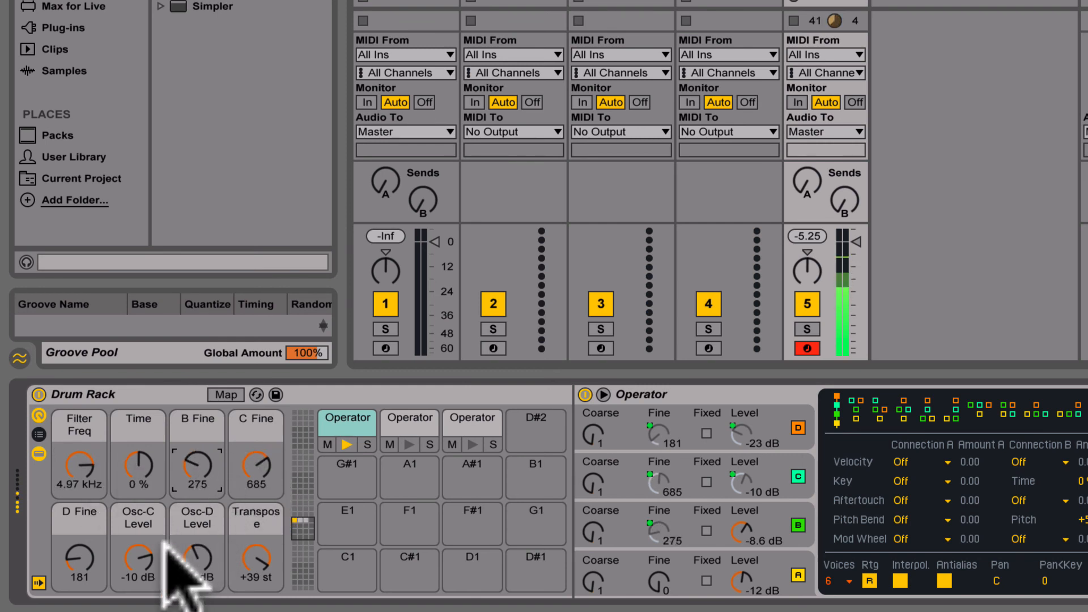
- Set the Osc-C Level macro to -7.6 dB, Osc-D Level to -22 dB, D Fine to 409 and Transpose to -38 st
left_click_drag(139, 555, 196, 554)
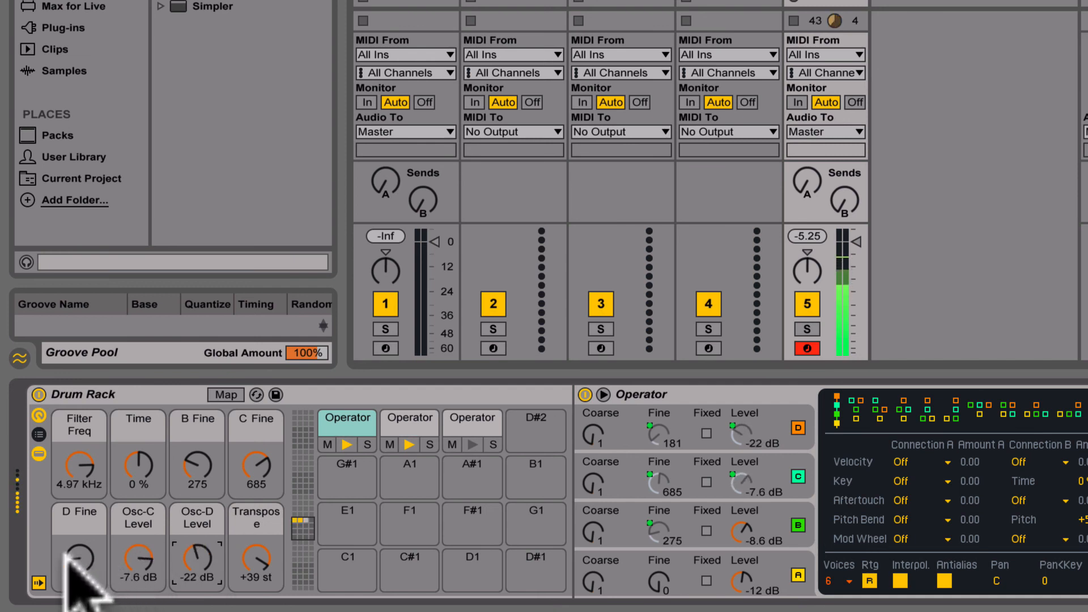
mouse_move(65, 555)
left_mouse_down()
mouse_move(65, 539)
mouse_move(65, 553)
left_mouse_up()
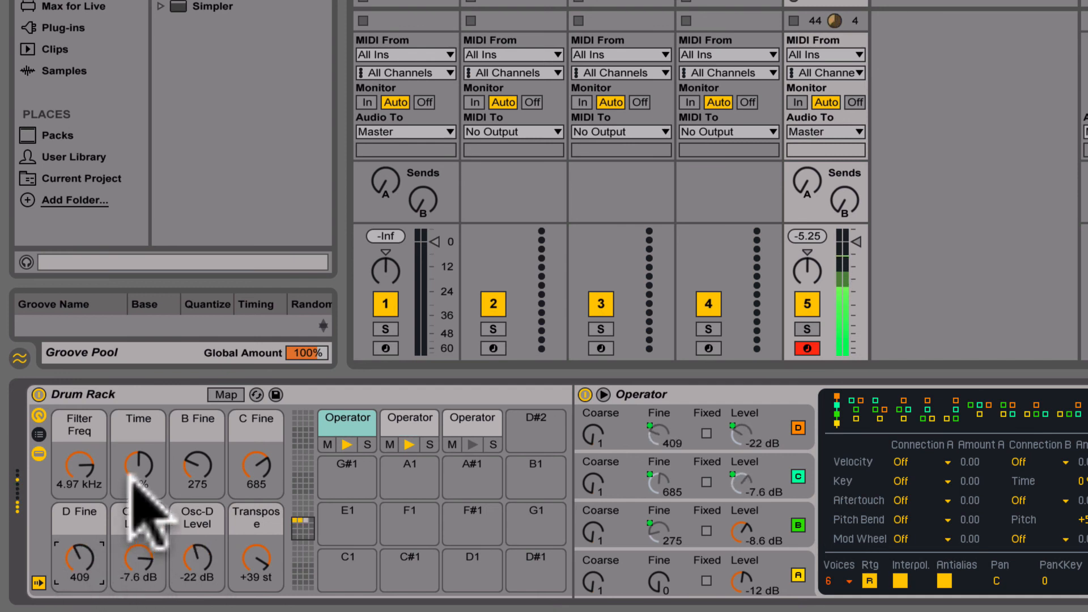
left_click_drag(252, 550, 252, 566)
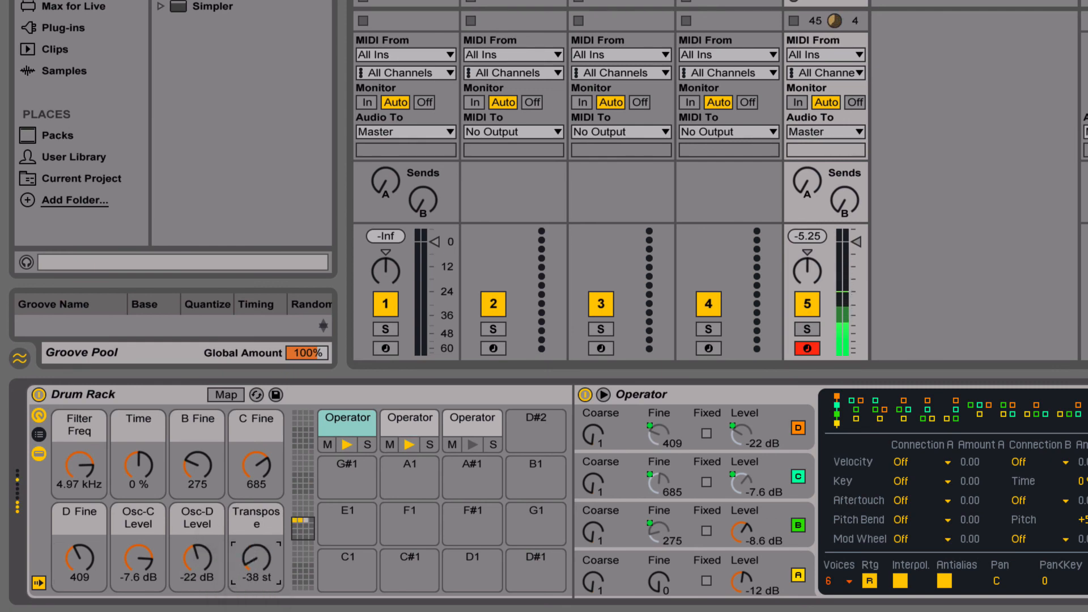